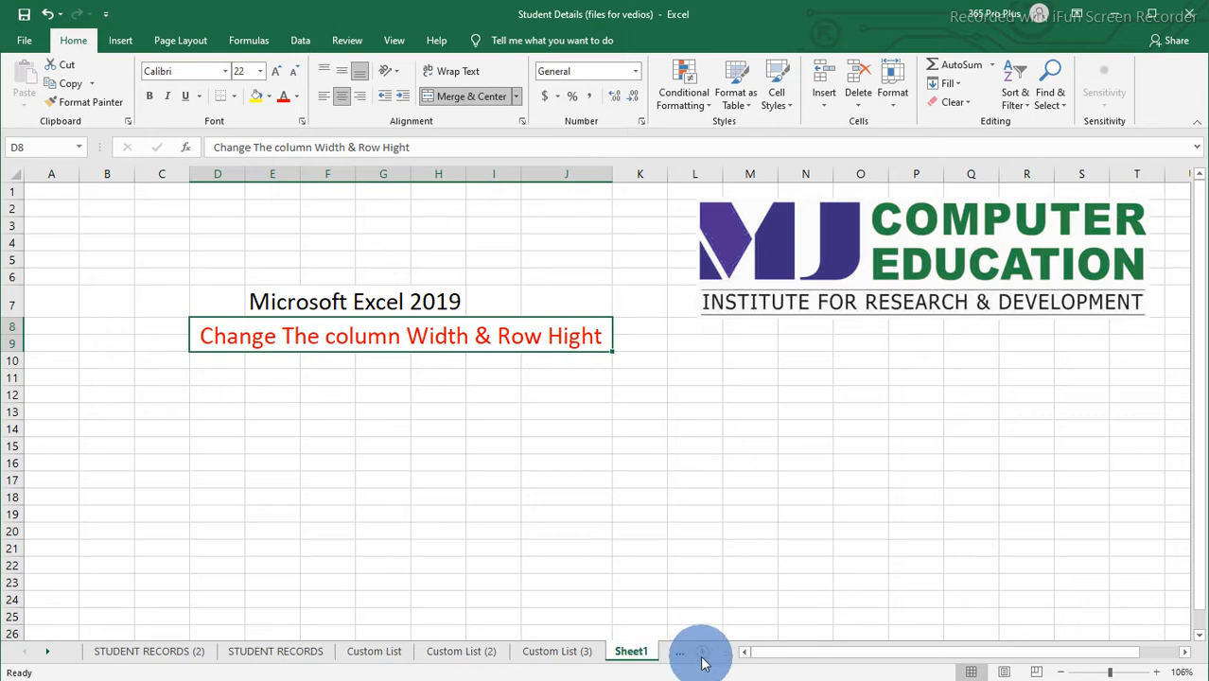
Add a new worksheet and enlarge column A's width and row 1's height by hand.
left_click(702, 651)
left_click_drag(73, 174, 418, 173)
left_click_drag(14, 197, 18, 281)
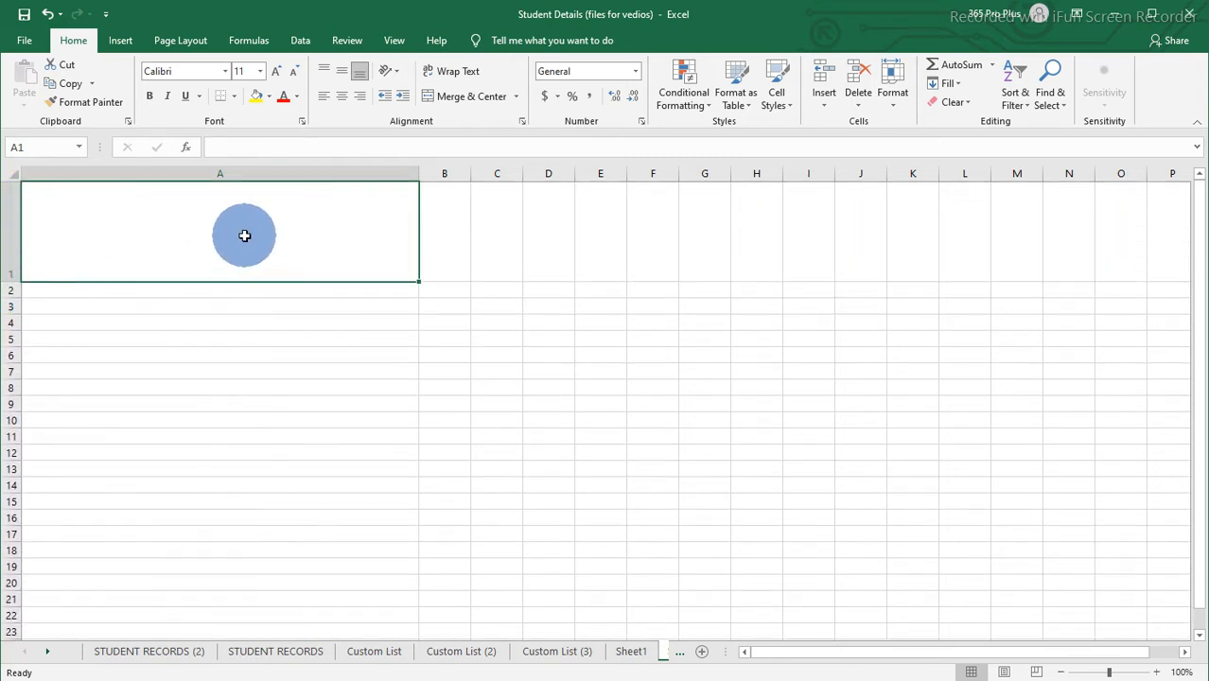
Reduce the width of column A and the height of row 1 on the new worksheet.
left_click_drag(417, 174, 272, 179)
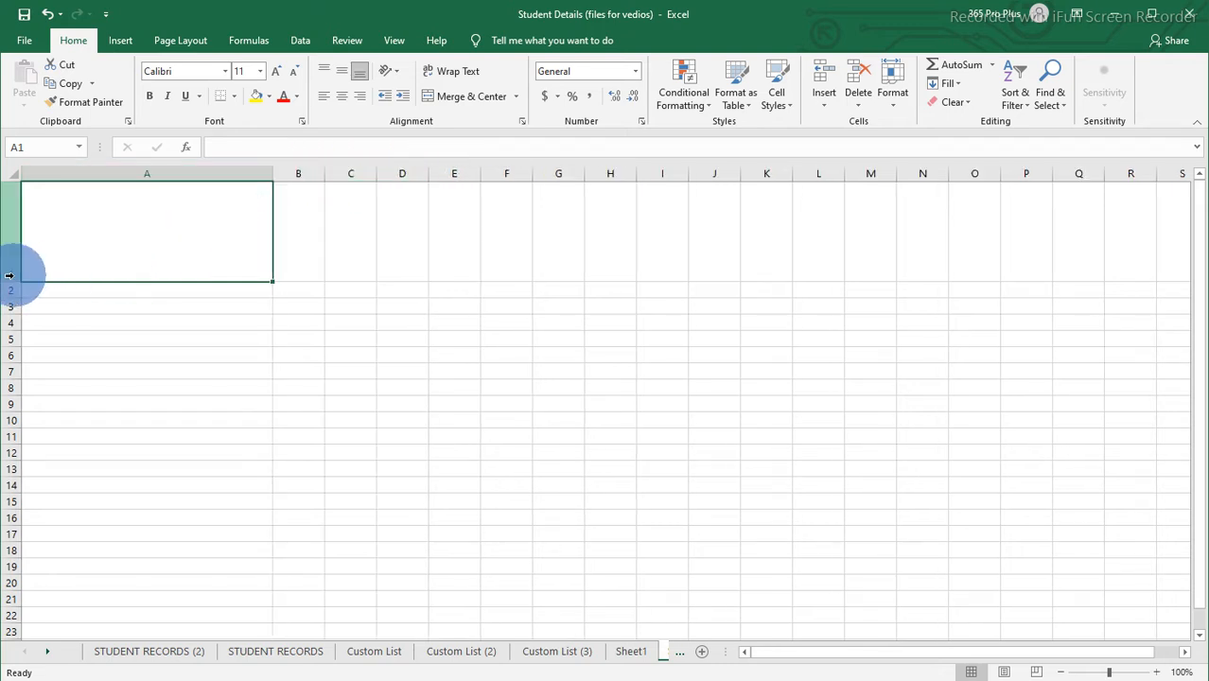
left_click_drag(15, 281, 11, 227)
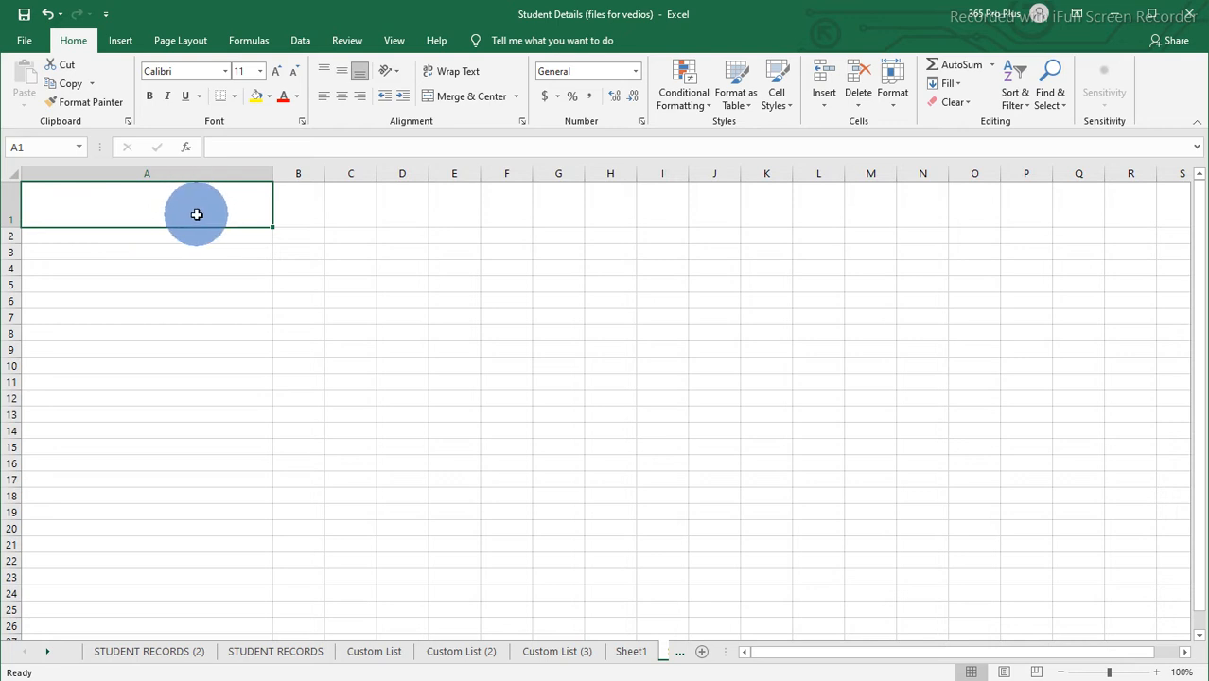
left_click_drag(274, 173, 227, 175)
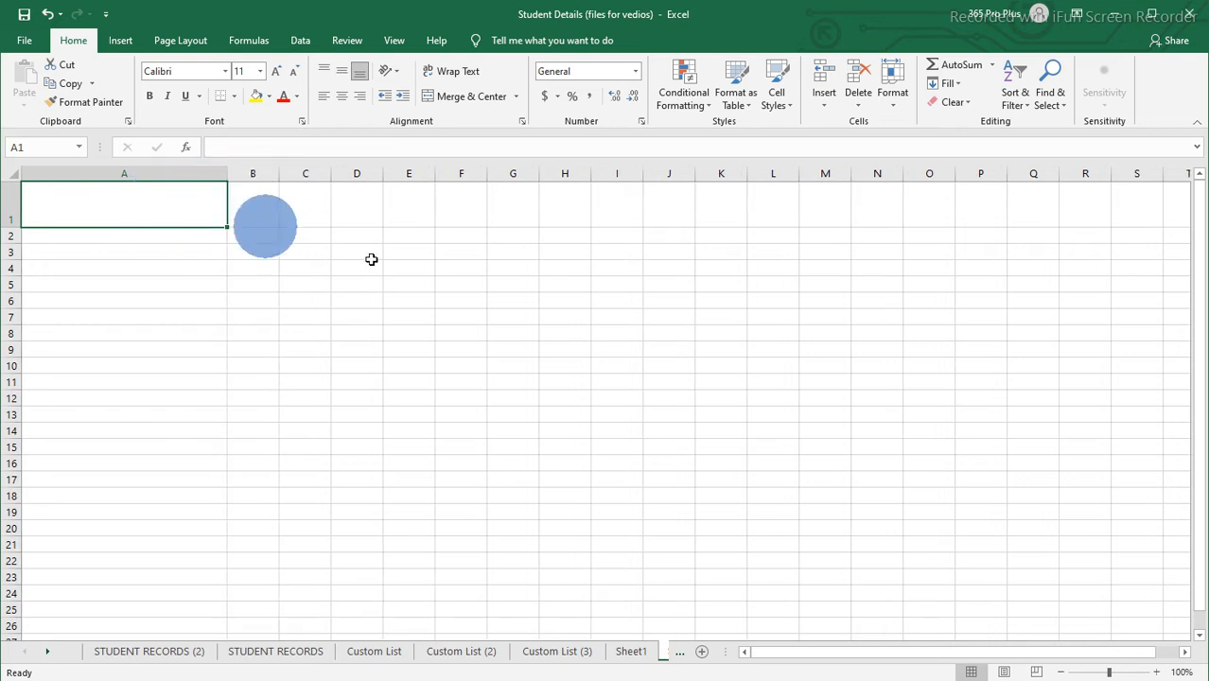
On the STUDENT RECORDS (2) sheet, narrow columns A, B and C and reduce the height of row 3 by hand.
left_click(273, 653)
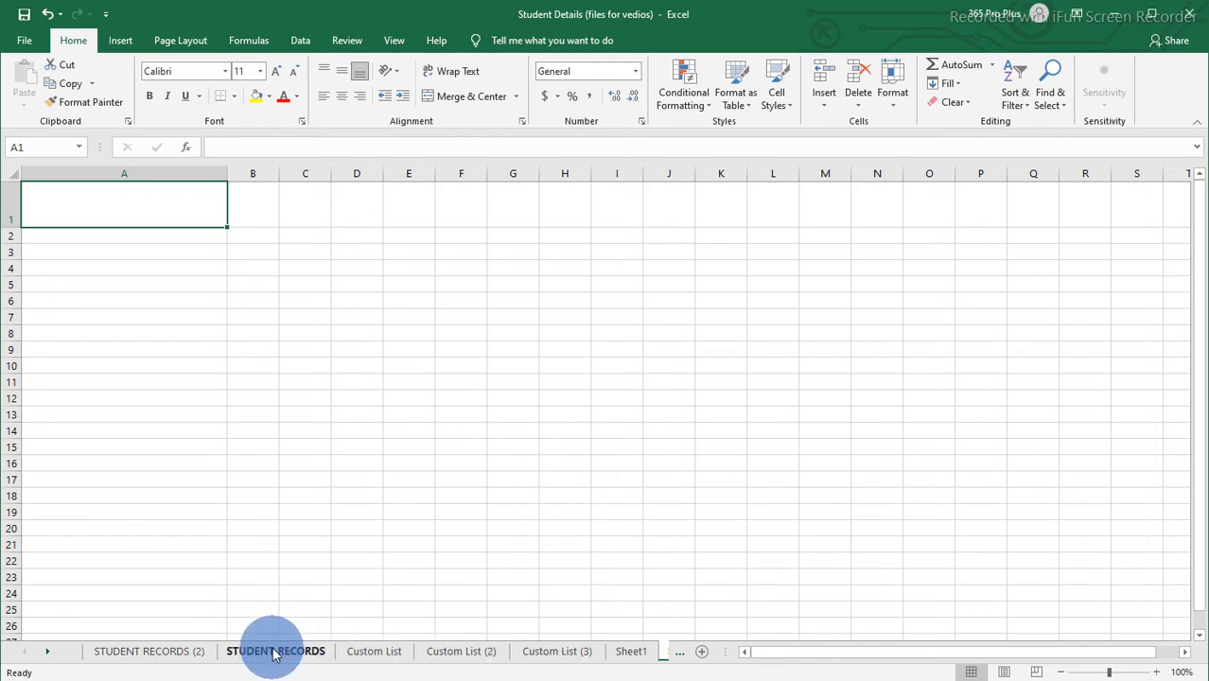
left_click(156, 652)
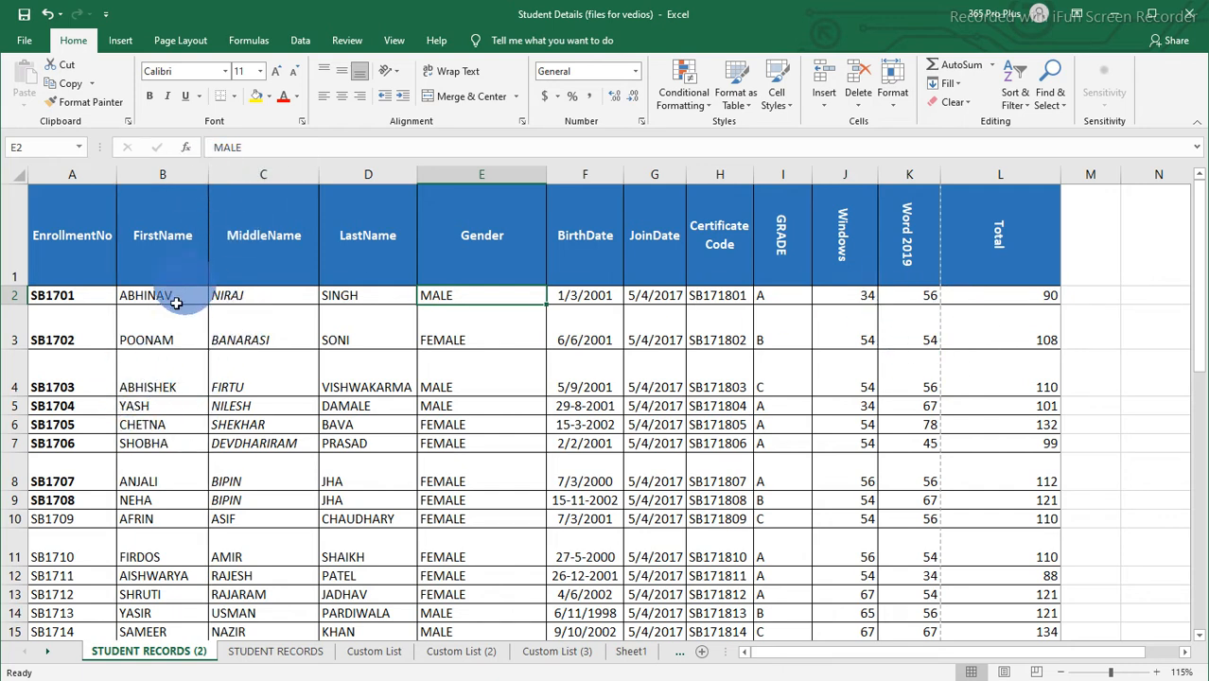
left_click(174, 339)
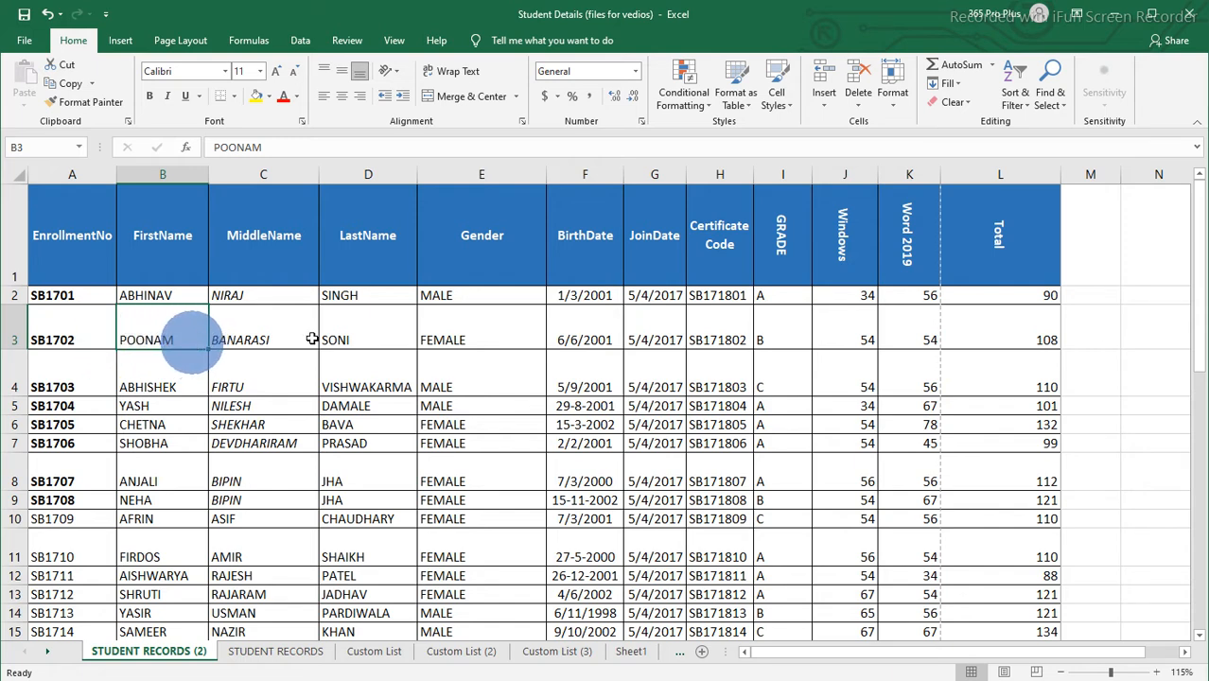
left_click(501, 339)
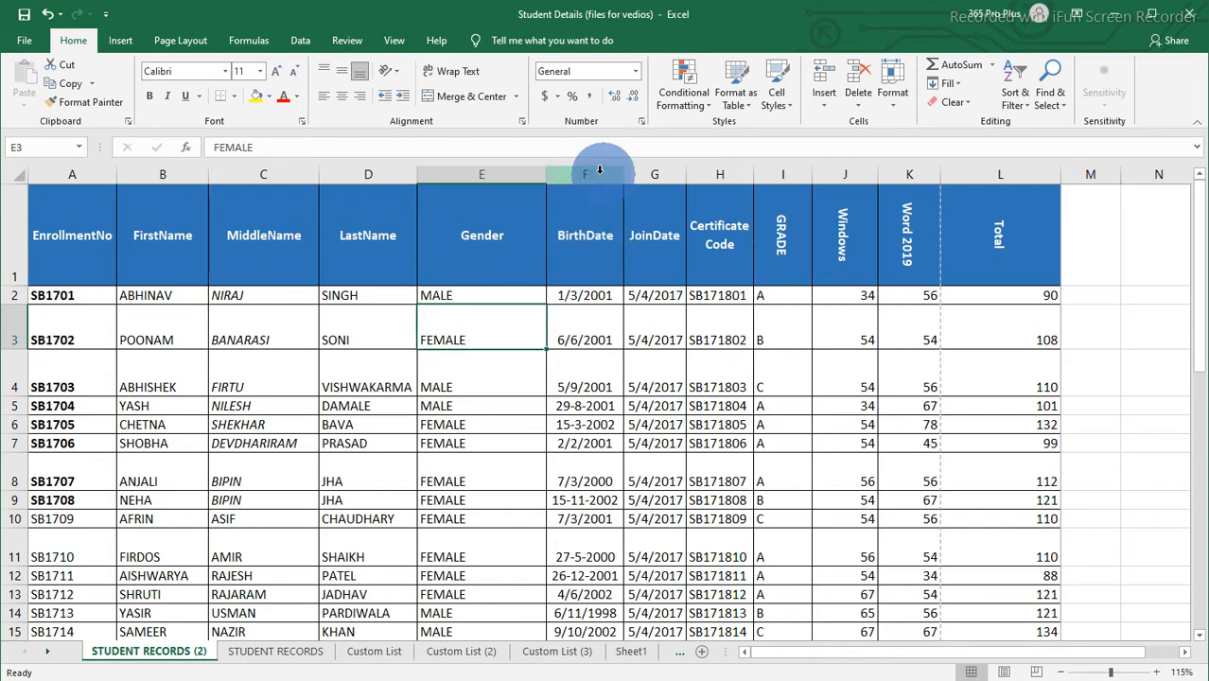
left_click_drag(117, 172, 84, 182)
left_click_drag(176, 179, 160, 178)
left_click_drag(268, 183, 256, 174)
left_click_drag(18, 349, 22, 320)
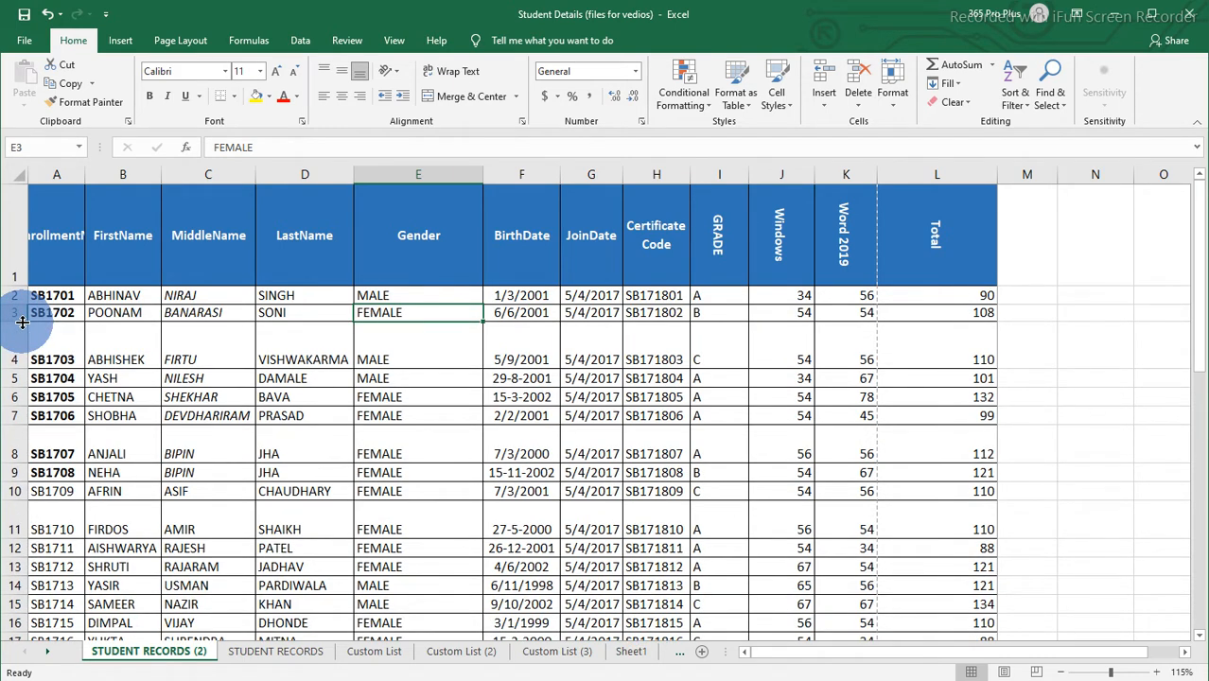
Undo the manual column-width and row-height changes on the STUDENT RECORDS (2) sheet.
key("ctrl+z")
key("ctrl+z")
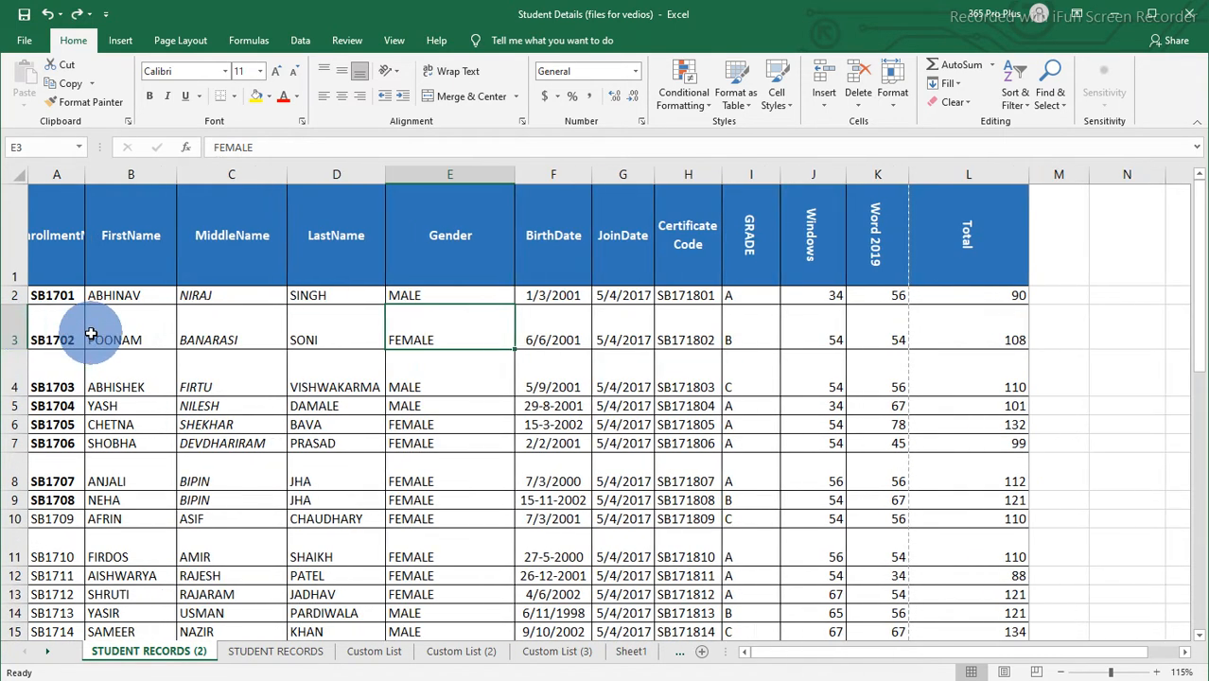
scroll(89, 334, "left", 2)
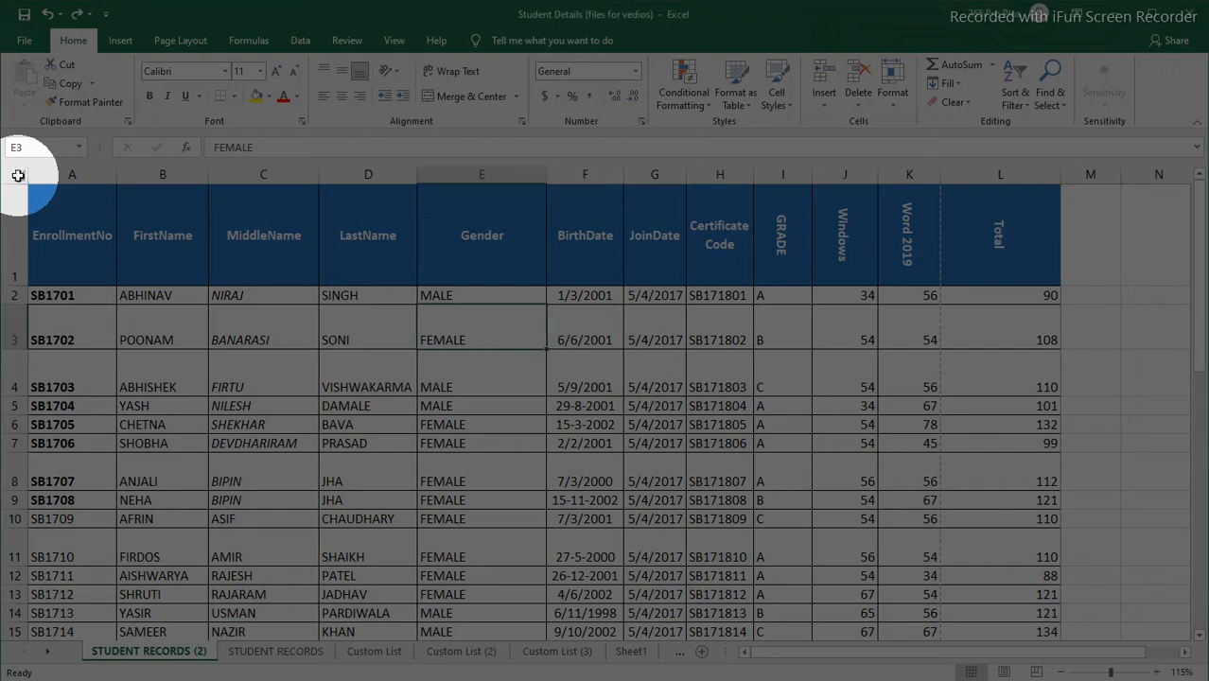
Select the entire STUDENT RECORDS (2) sheet and autofit all column widths to their contents.
left_click(18, 175)
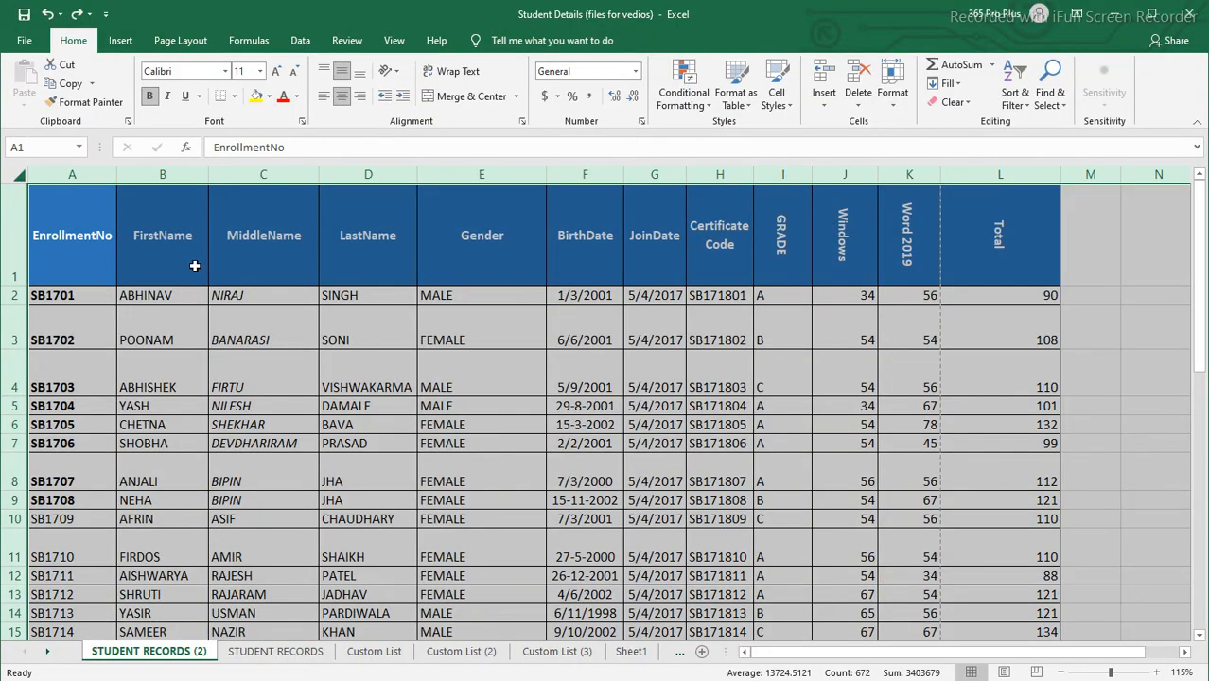
left_click(115, 175)
double_click(115, 174)
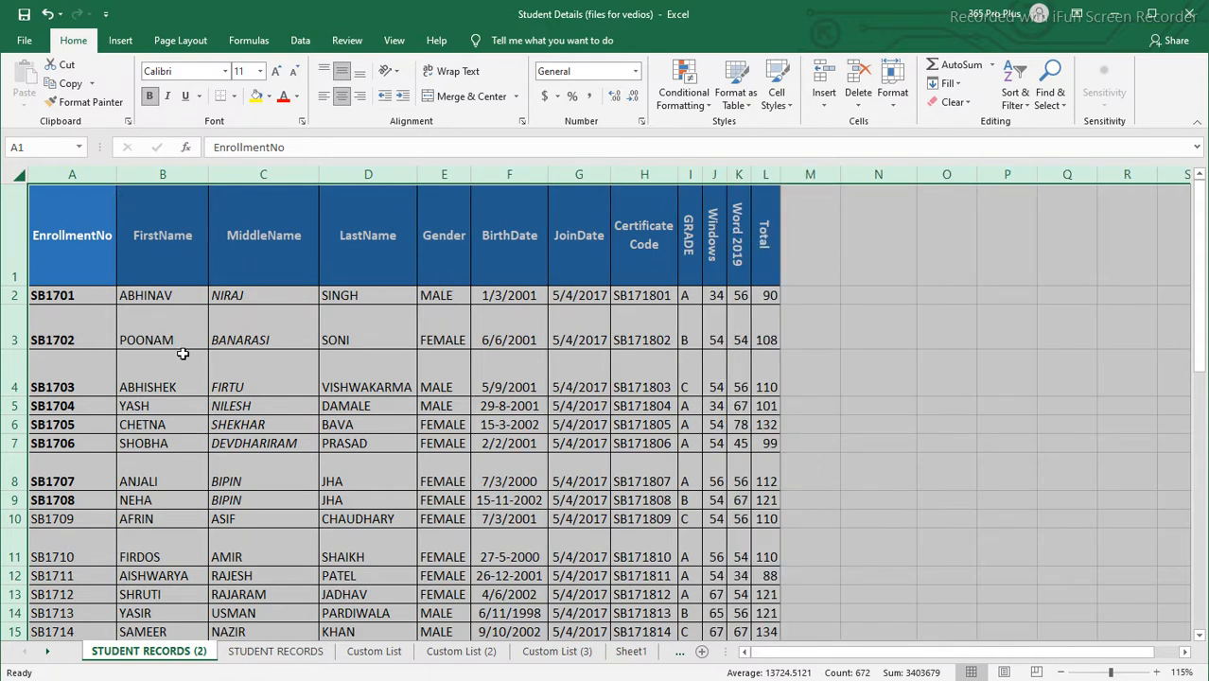
Autofit the height of all rows on the STUDENT RECORDS (2) sheet.
scroll(182, 354, "down", 2)
scroll(200, 474, "up", 2)
double_click(17, 284)
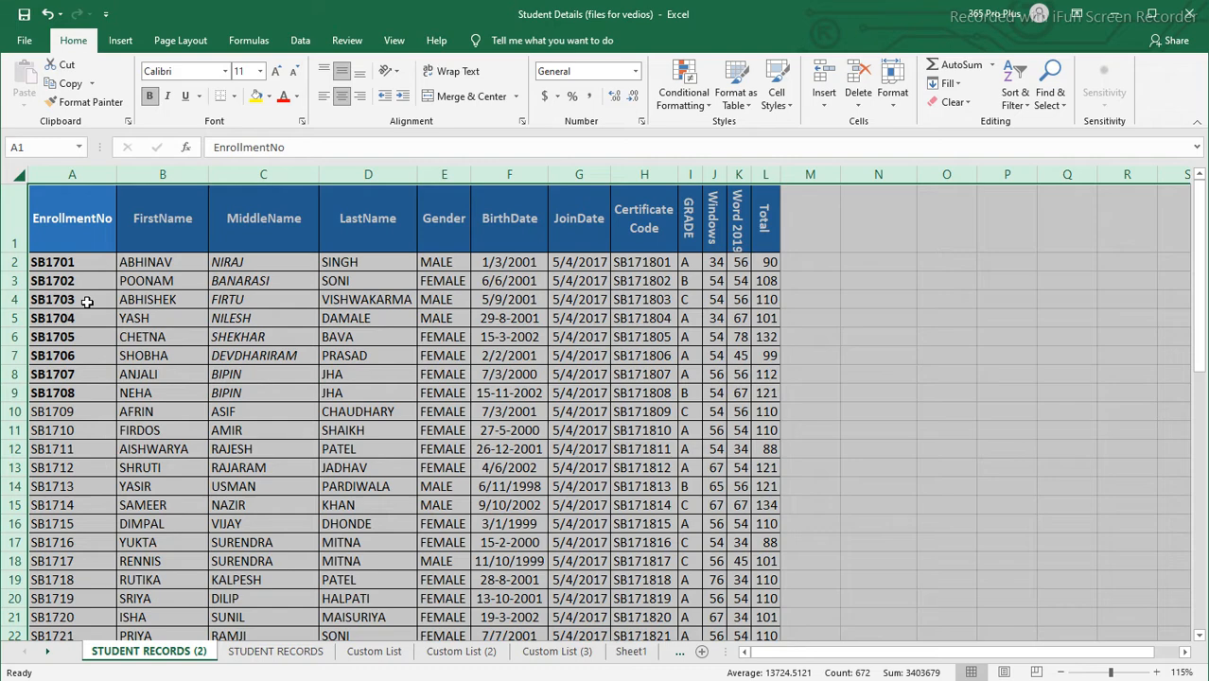
Undo the row and column autofit on the STUDENT RECORDS (2) sheet.
key("ctrl+z")
key("ctrl+z")
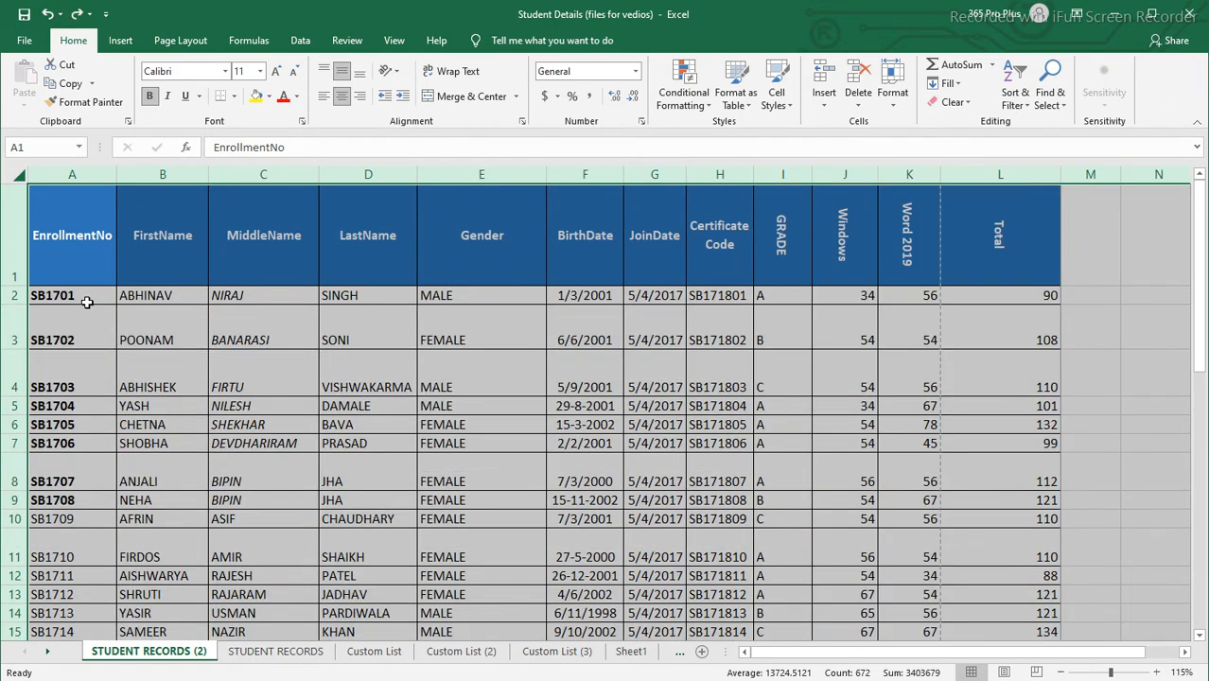
key("ctrl+z")
Open the STUDENT RECORDS sheet and widen the Windows, Word 2019 and Total columns by hand.
left_click(131, 654)
left_click(360, 324)
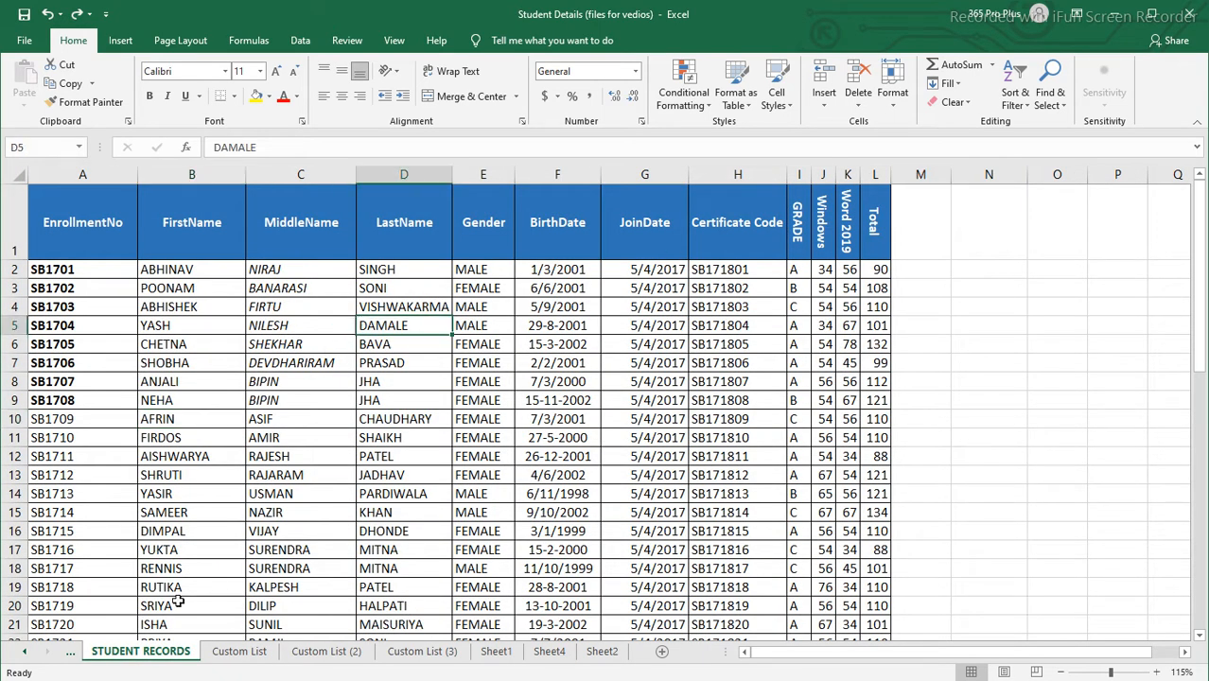
left_click_drag(890, 174, 866, 175)
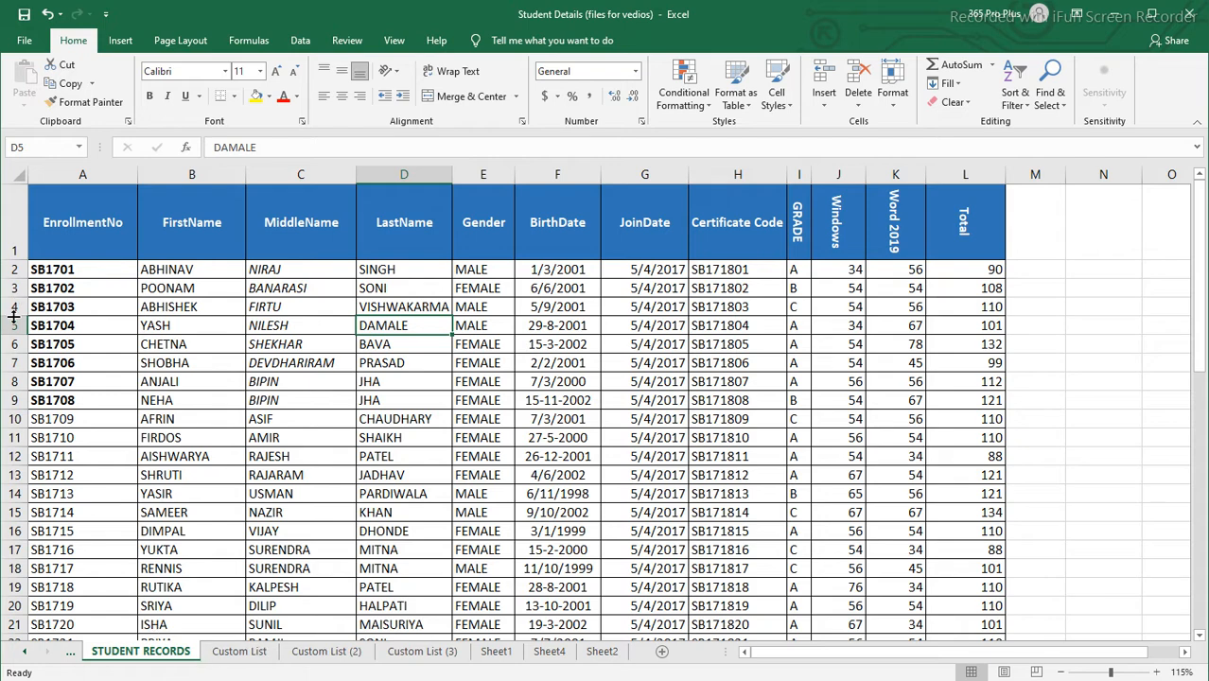
Increase the heights of rows 3, 4, 7, 10 and 12 by hand on the STUDENT RECORDS sheet.
left_click_drag(15, 316, 15, 344)
left_click_drag(19, 400, 19, 427)
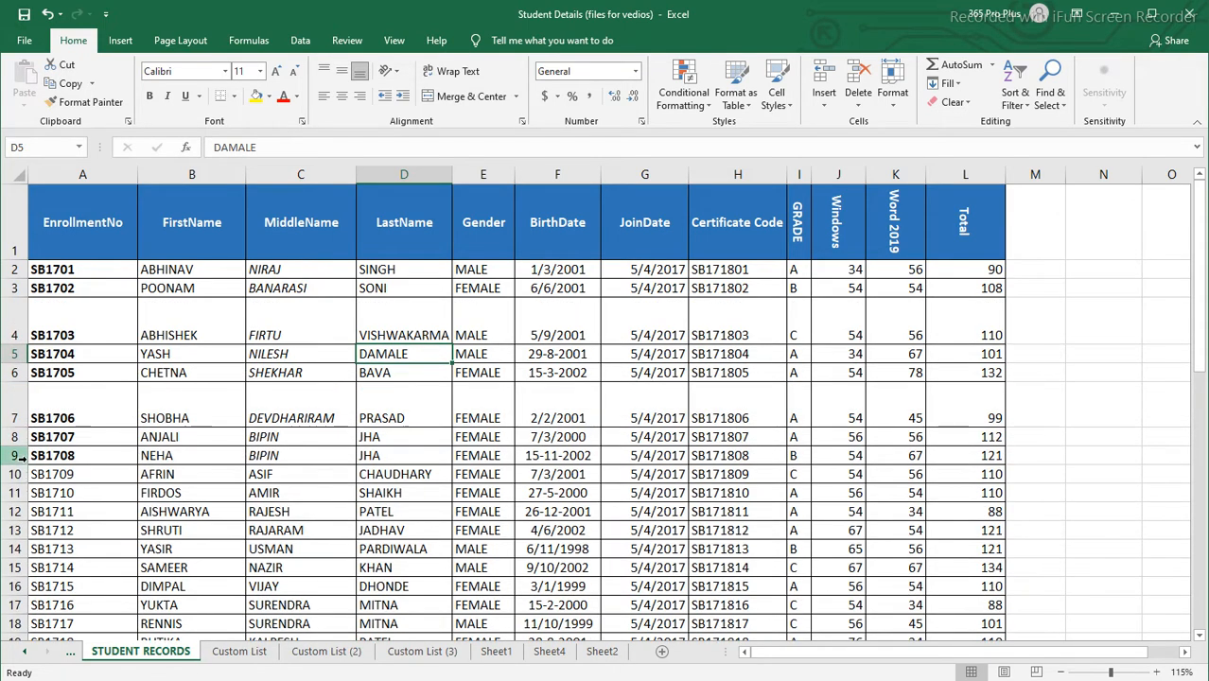
left_click_drag(19, 484, 19, 513)
left_click_drag(19, 567, 19, 570)
left_click_drag(18, 298, 19, 327)
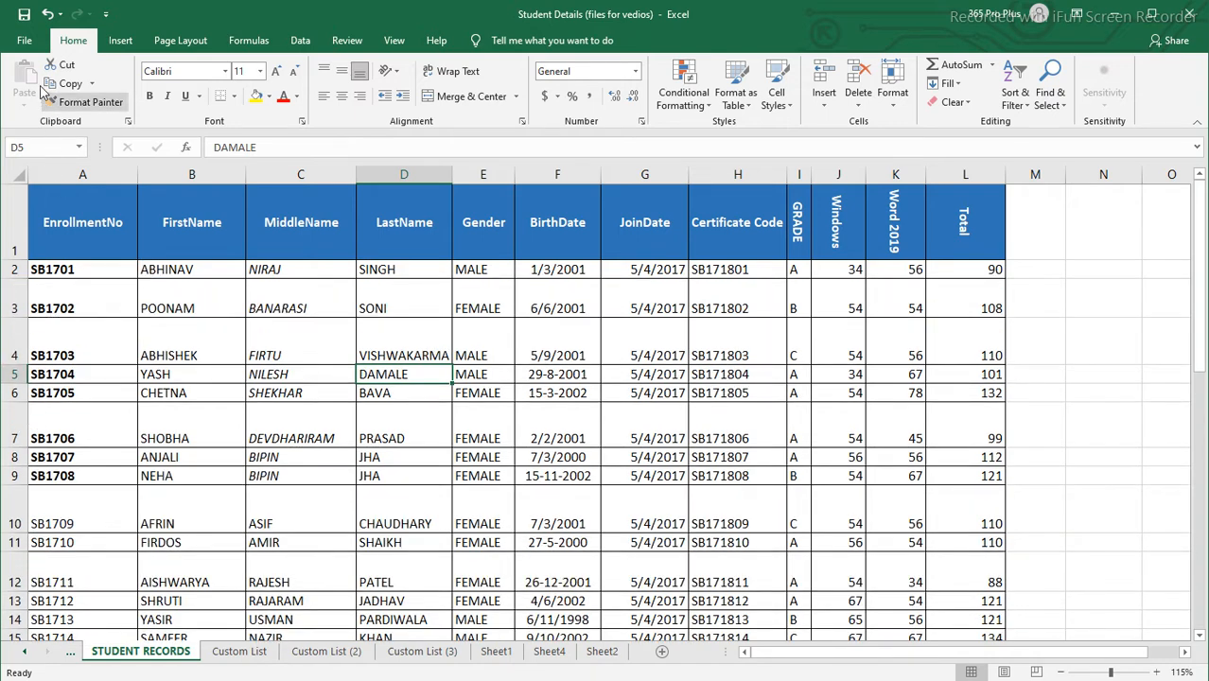
Select the whole STUDENT RECORDS sheet and apply AutoFit Row Height.
left_click(17, 176)
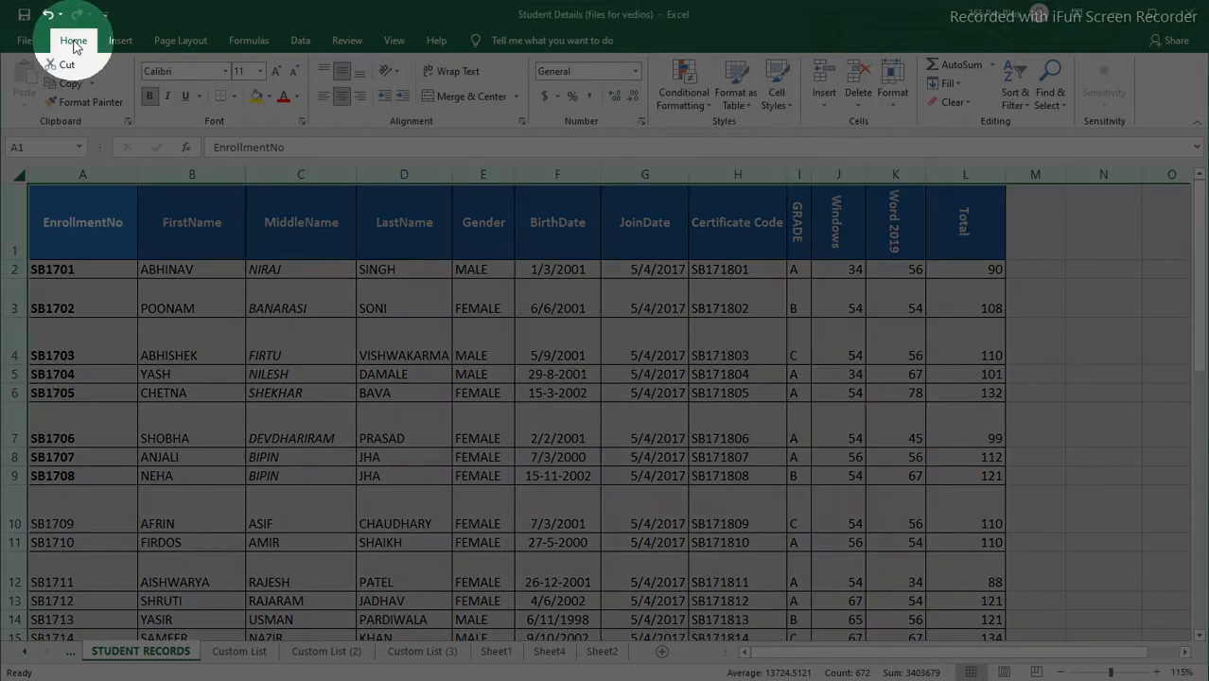
left_click(895, 110)
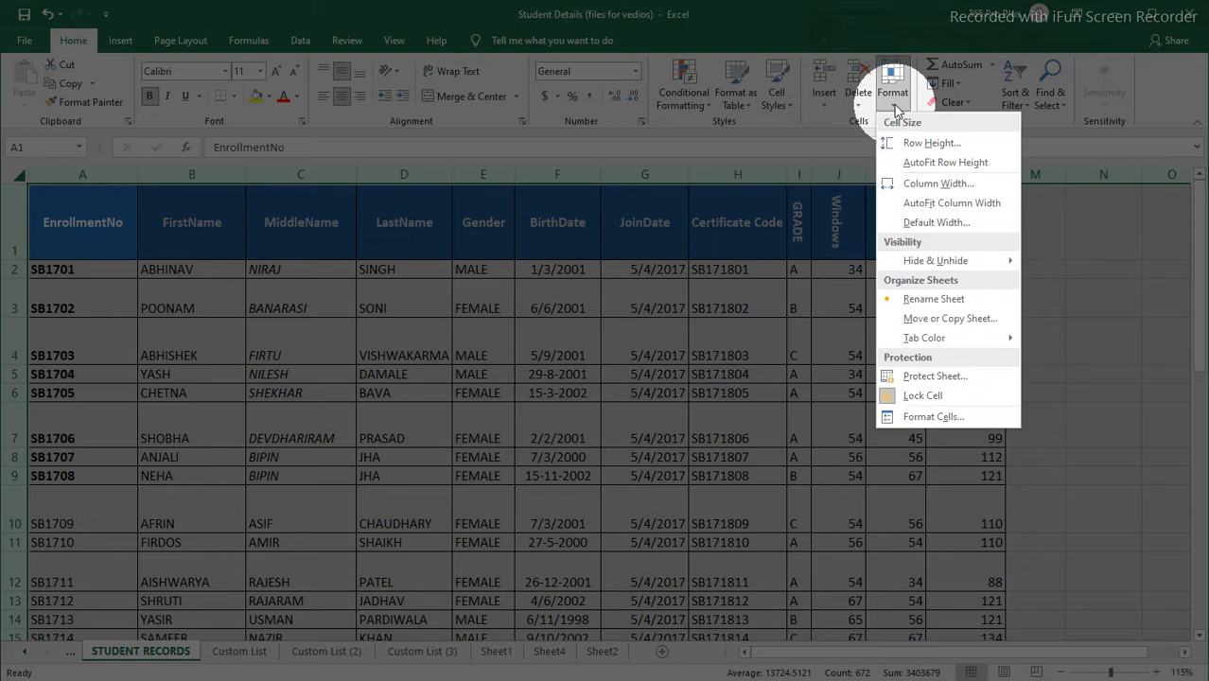
left_click(935, 166)
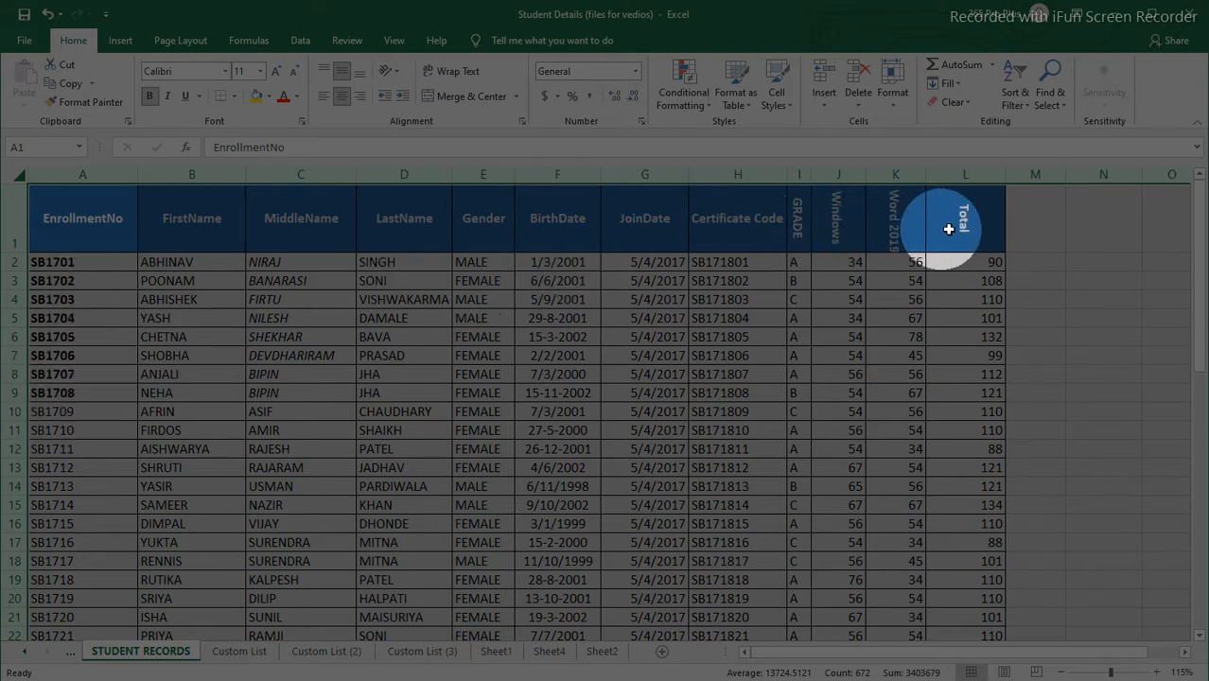
Apply AutoFit Column Width to the whole STUDENT RECORDS sheet and look over the fitted table.
left_click(893, 104)
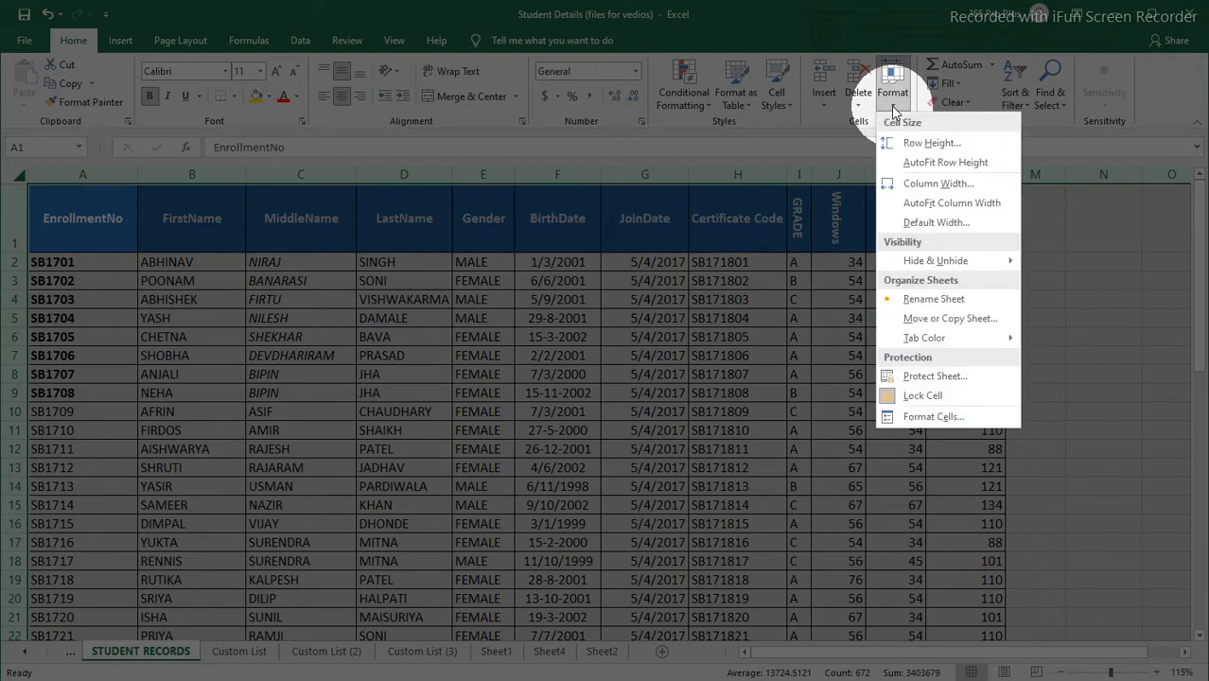
left_click(950, 203)
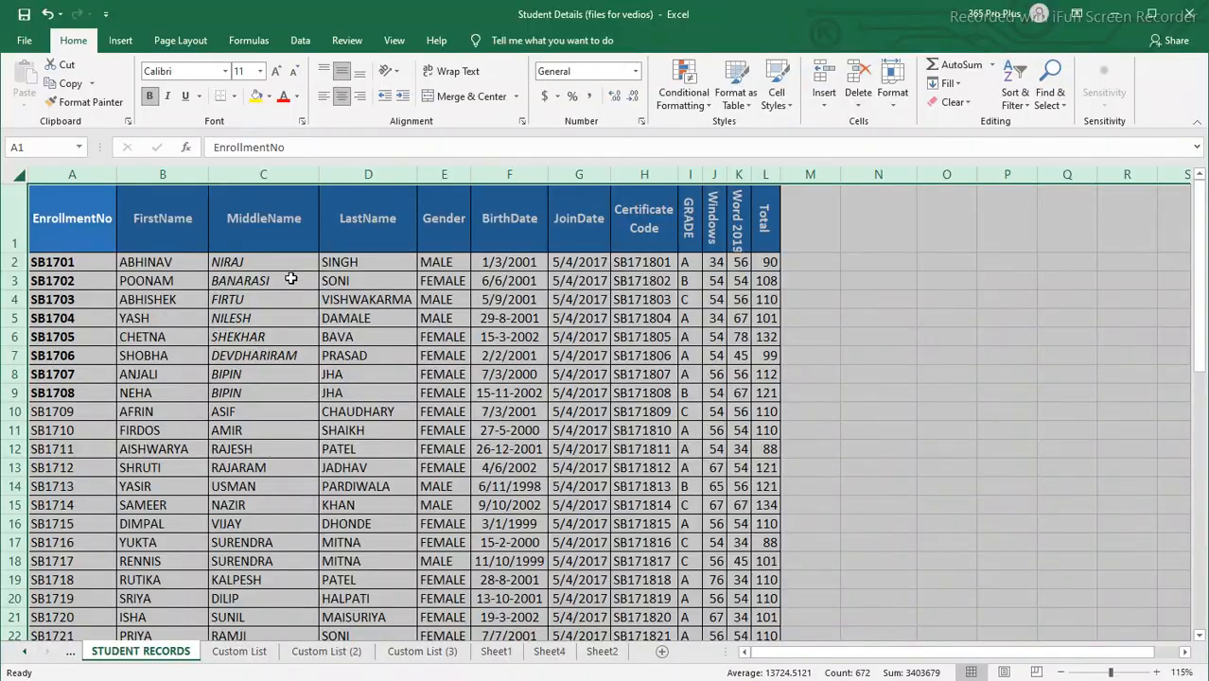
left_click(258, 337)
scroll(265, 331, "down", 3)
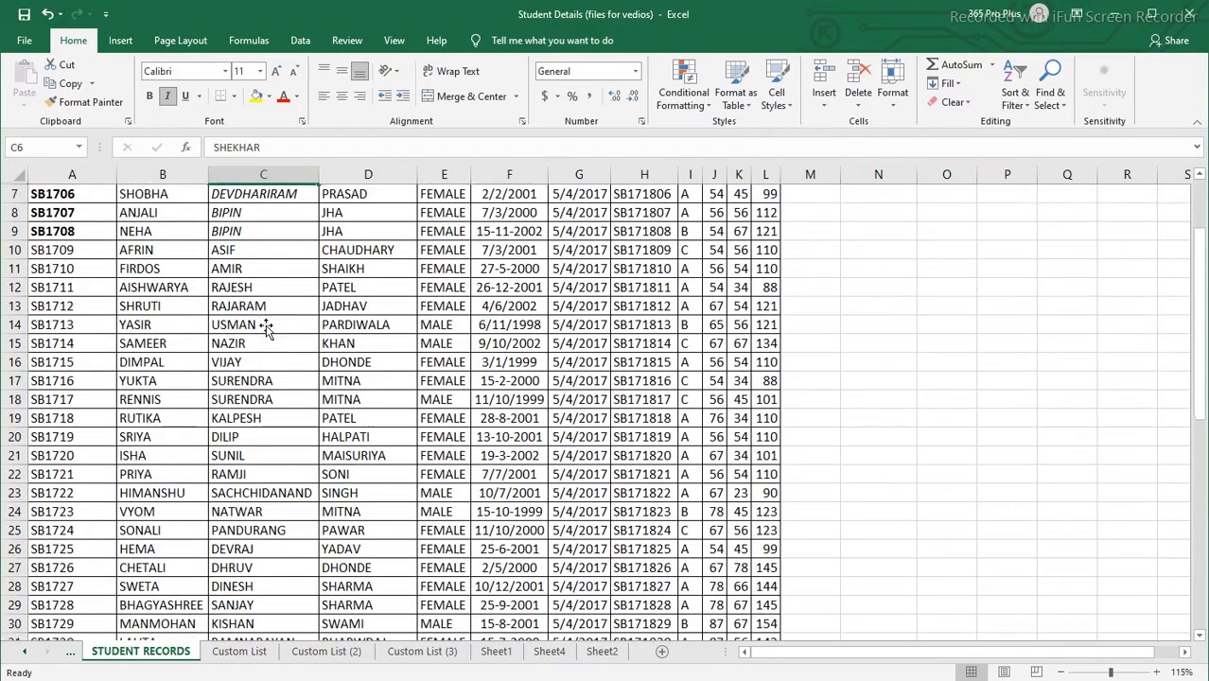
scroll(266, 328, "up", 3)
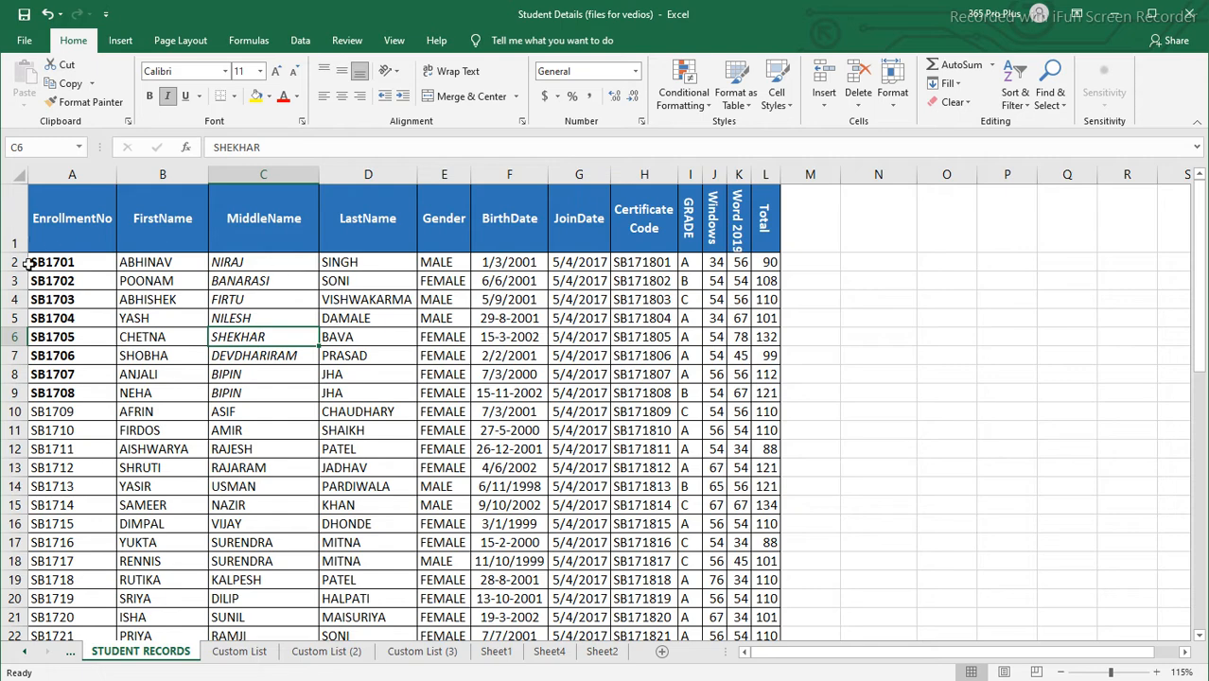
Increase the height of row 2 by hand, and try the same on row 3 but undo it.
scroll(177, 232, "down", 1)
scroll(173, 237, "up", 1)
left_click_drag(19, 272, 766, 280)
left_click(70, 274)
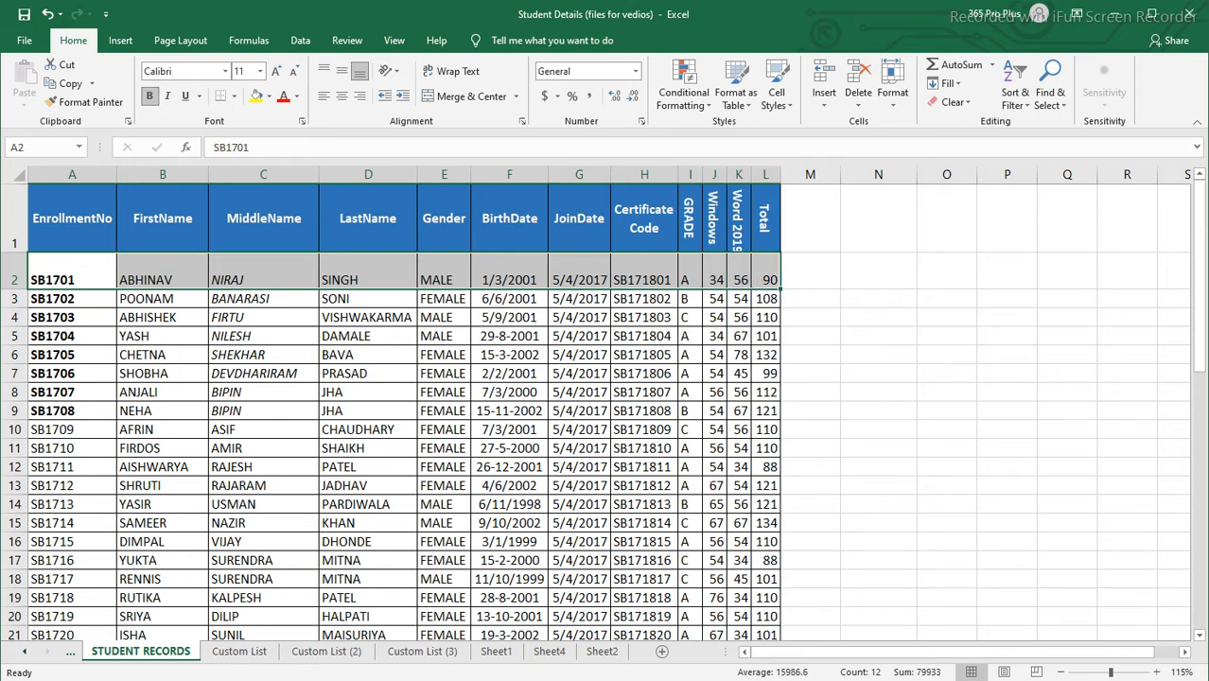
left_click_drag(19, 305, 19, 330)
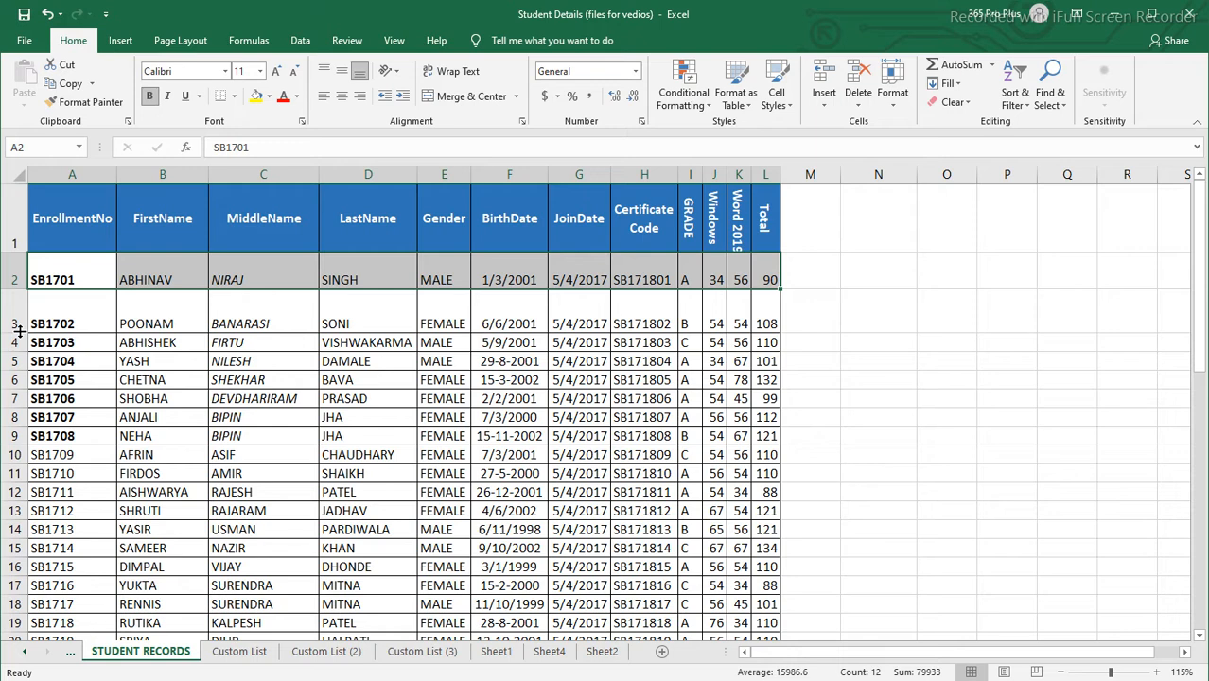
key("ctrl+z")
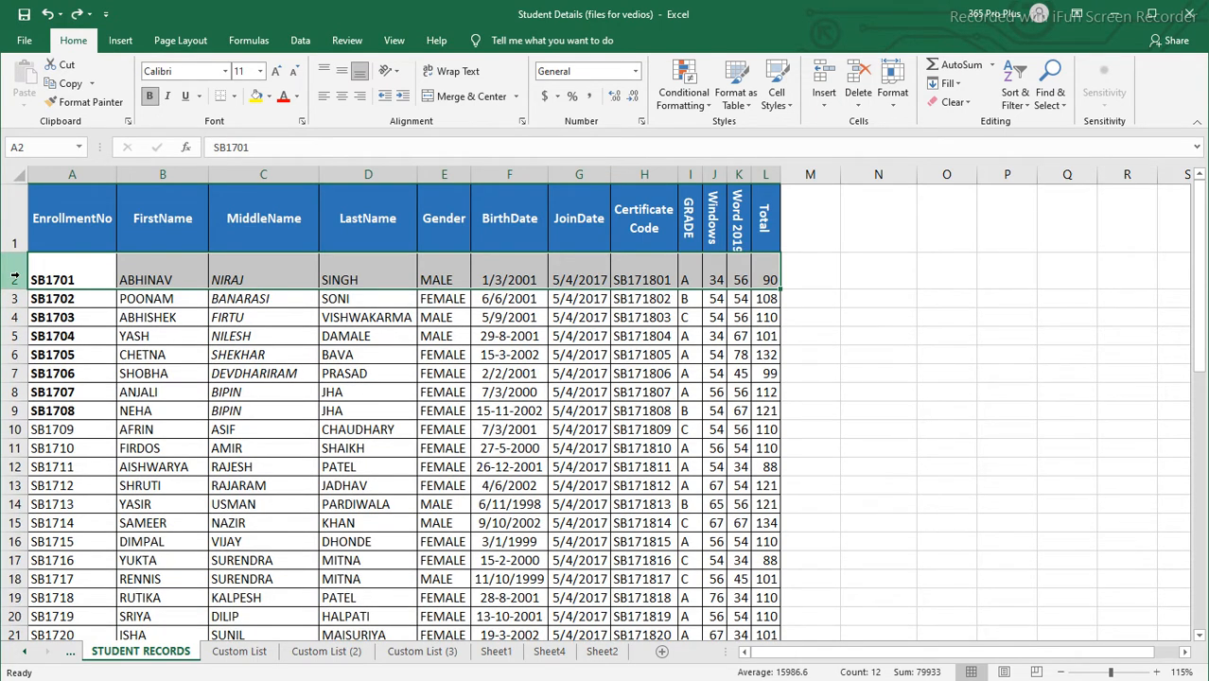
Select rows 2 to 12 and set their row height to 30.
left_click_drag(14, 275, 16, 430)
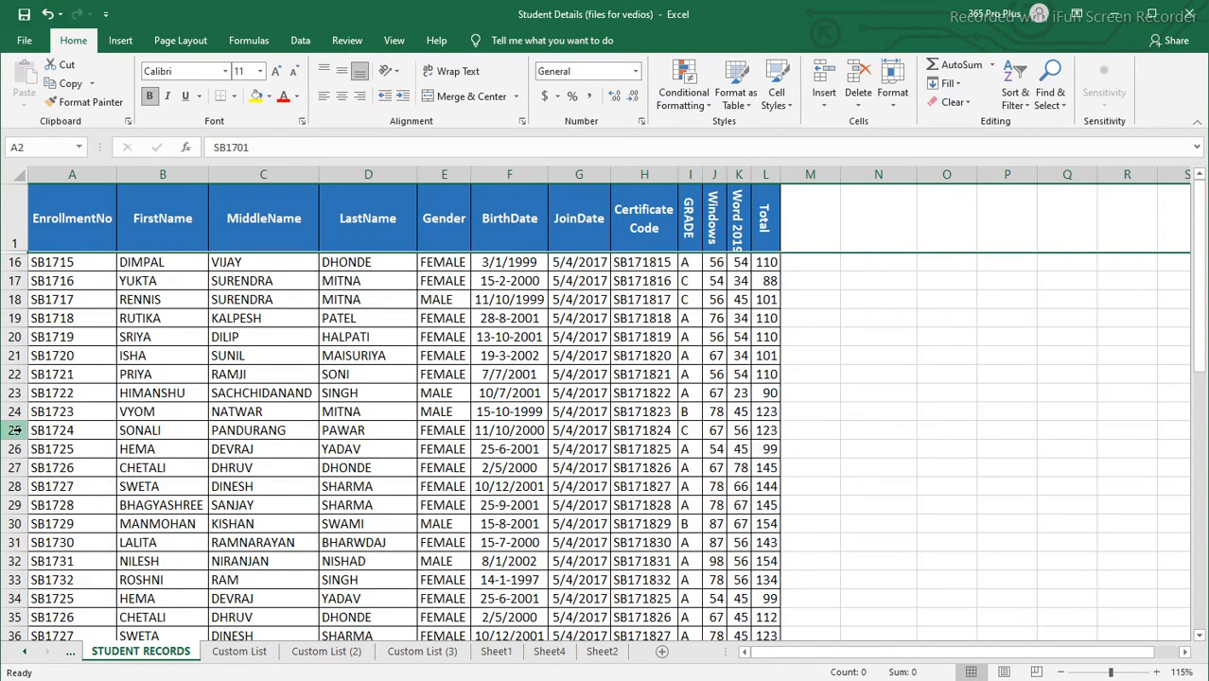
key("ctrl+z")
left_click_drag(19, 278, 20, 470)
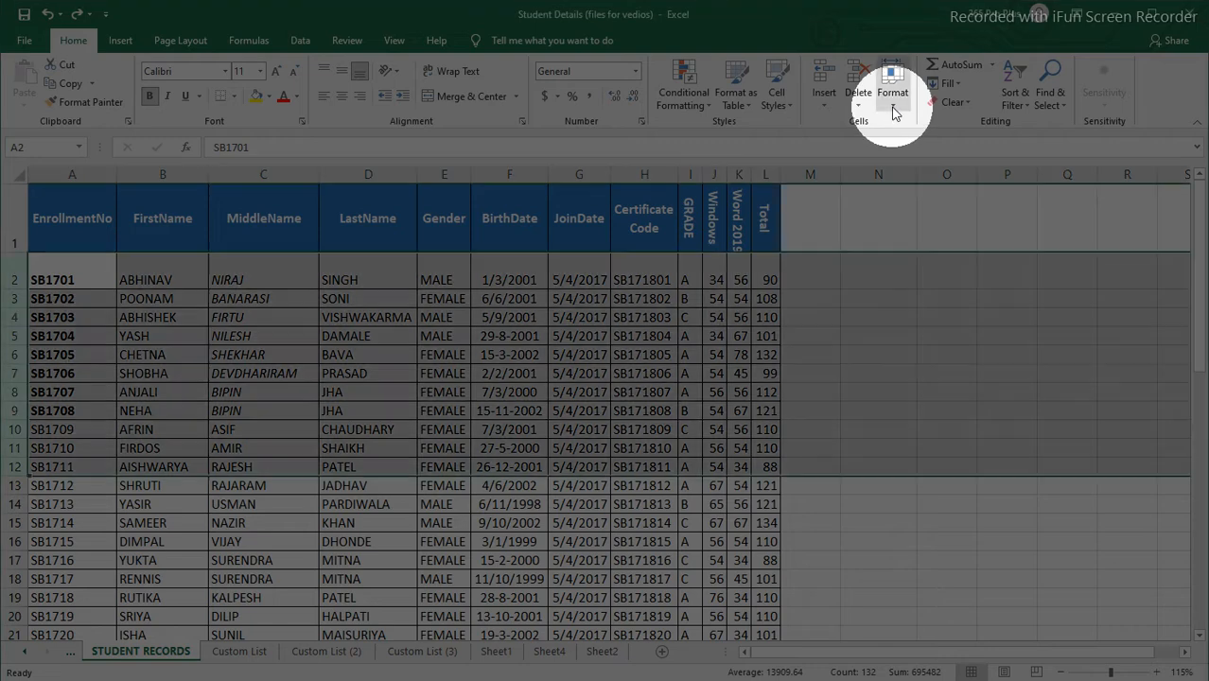
left_click(893, 112)
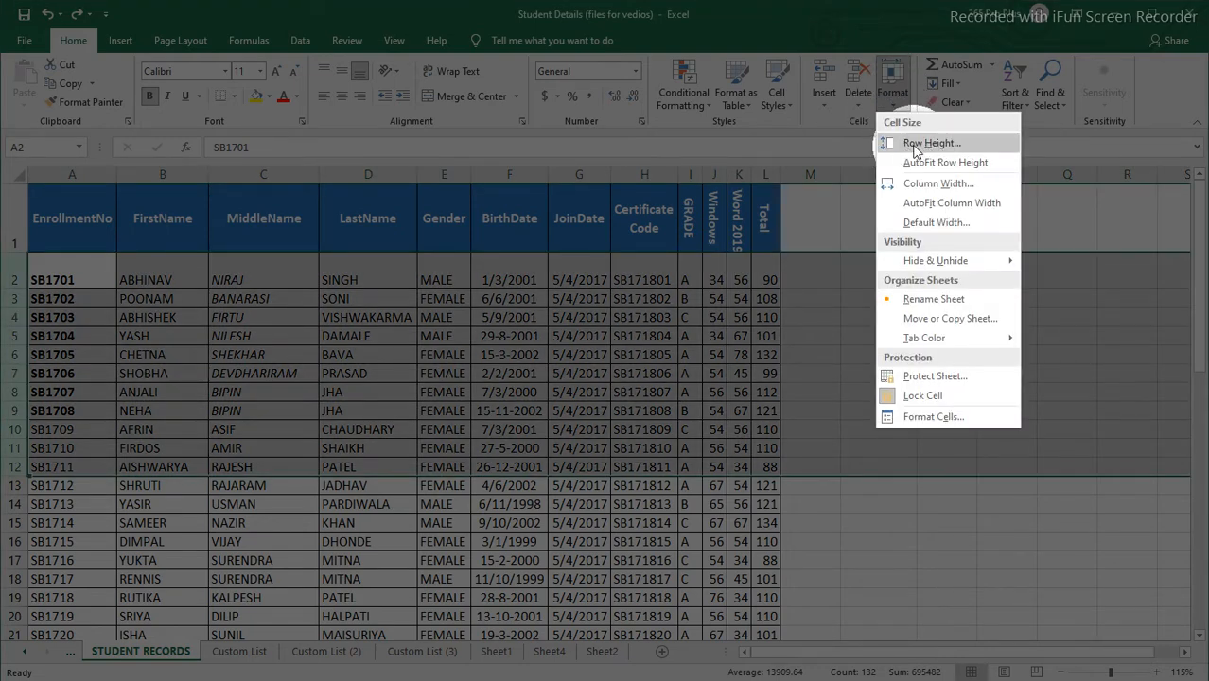
left_click(915, 144)
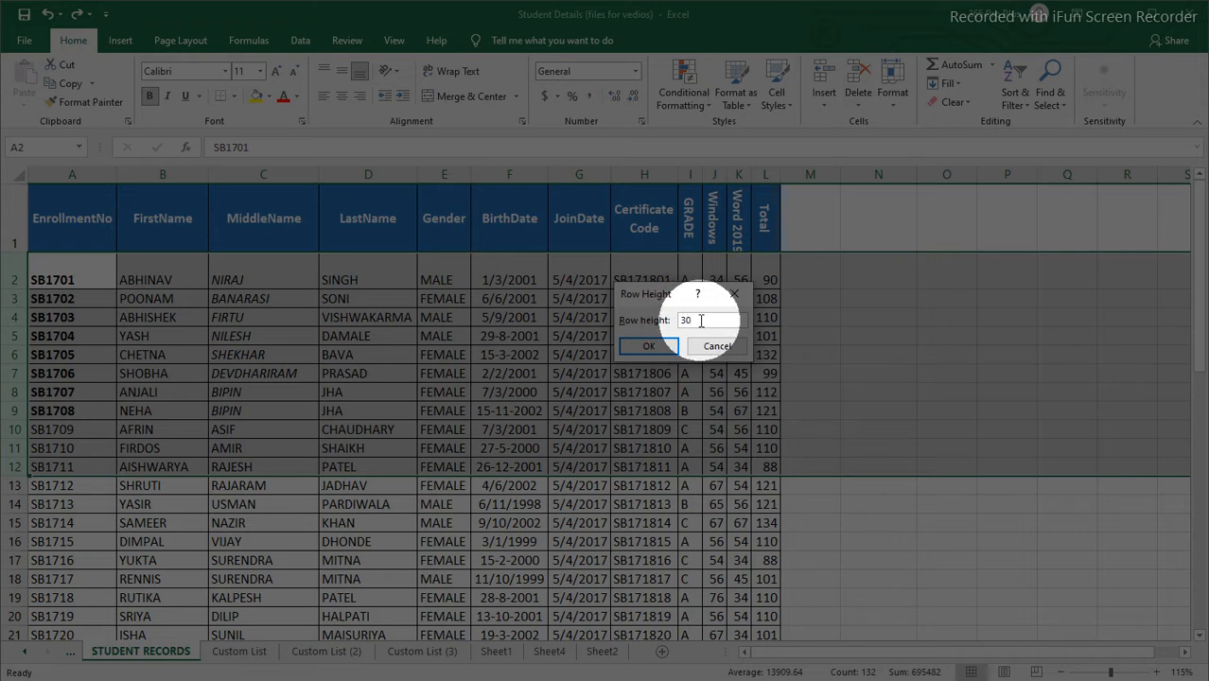
left_click(650, 347)
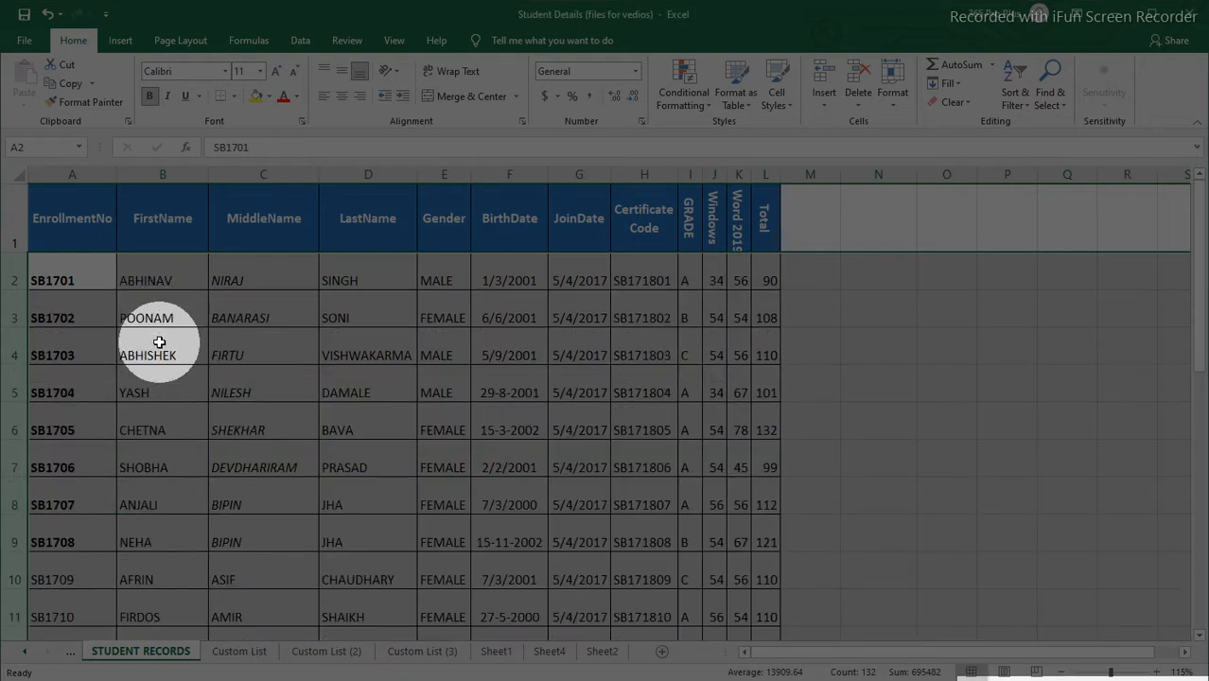
scroll(159, 342, "down", 2)
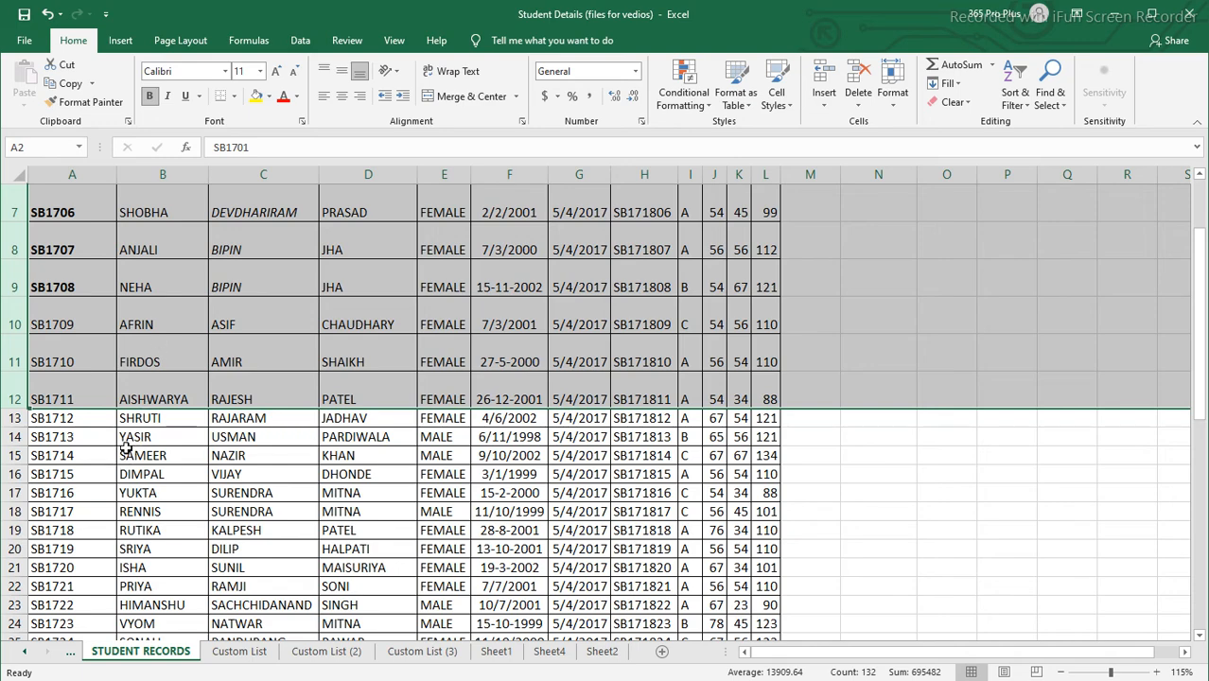
Undo the last row height change on rows 2 to 12.
scroll(124, 446, "up", 2)
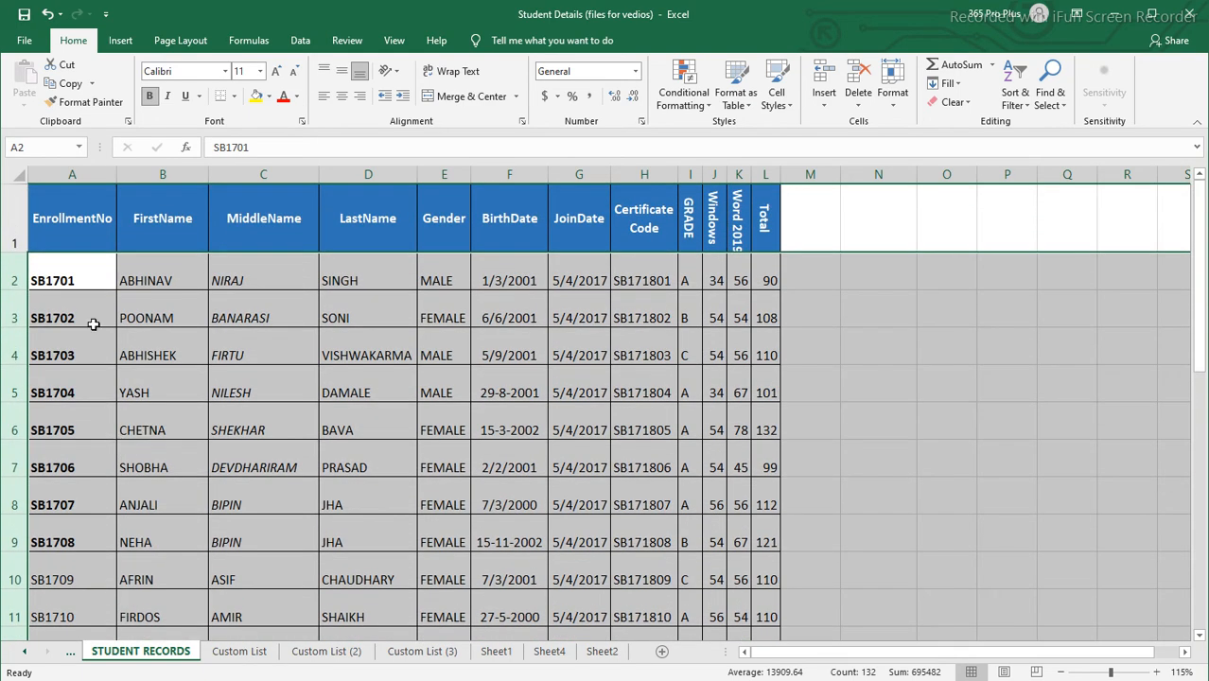
key("ctrl+z")
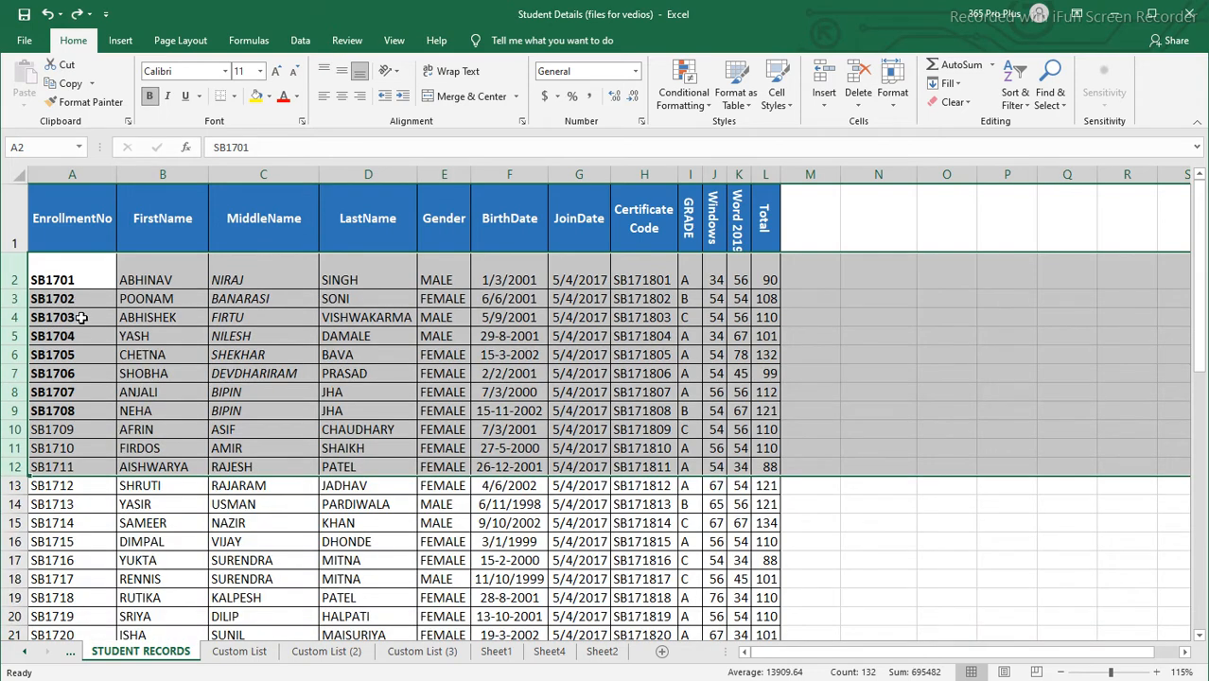
left_click(53, 301)
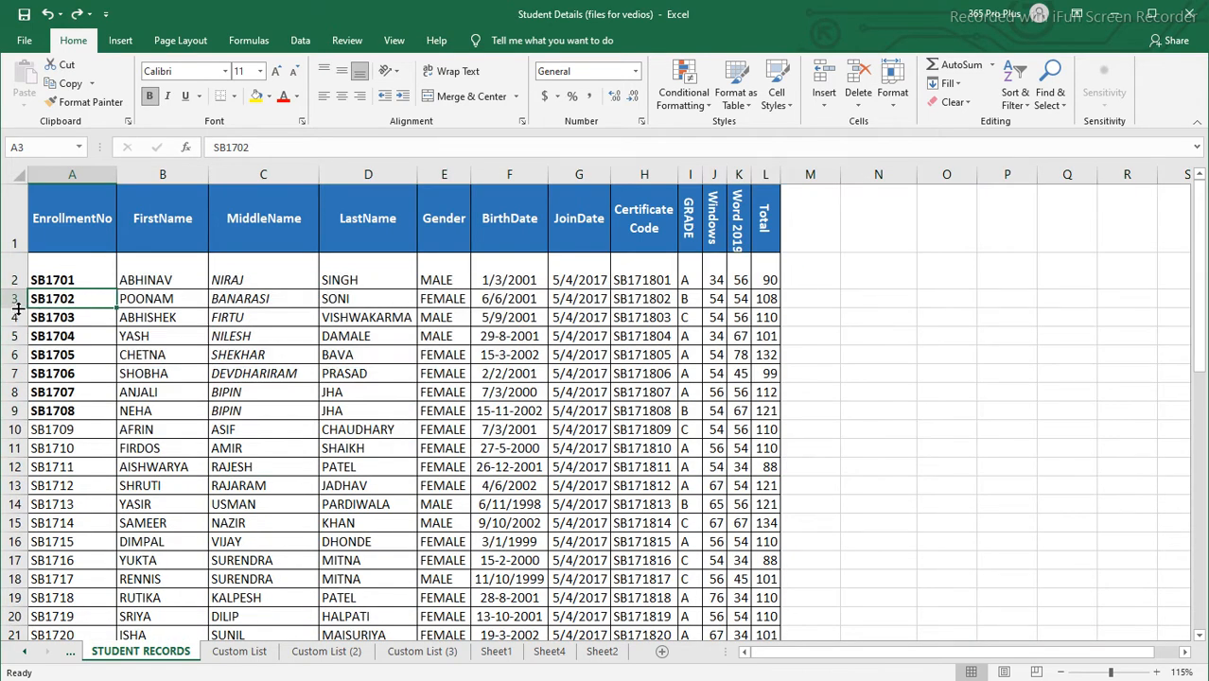
Select rows 3 to 10 and set their row height to 25.
left_click_drag(17, 307, 14, 451)
left_click(89, 264)
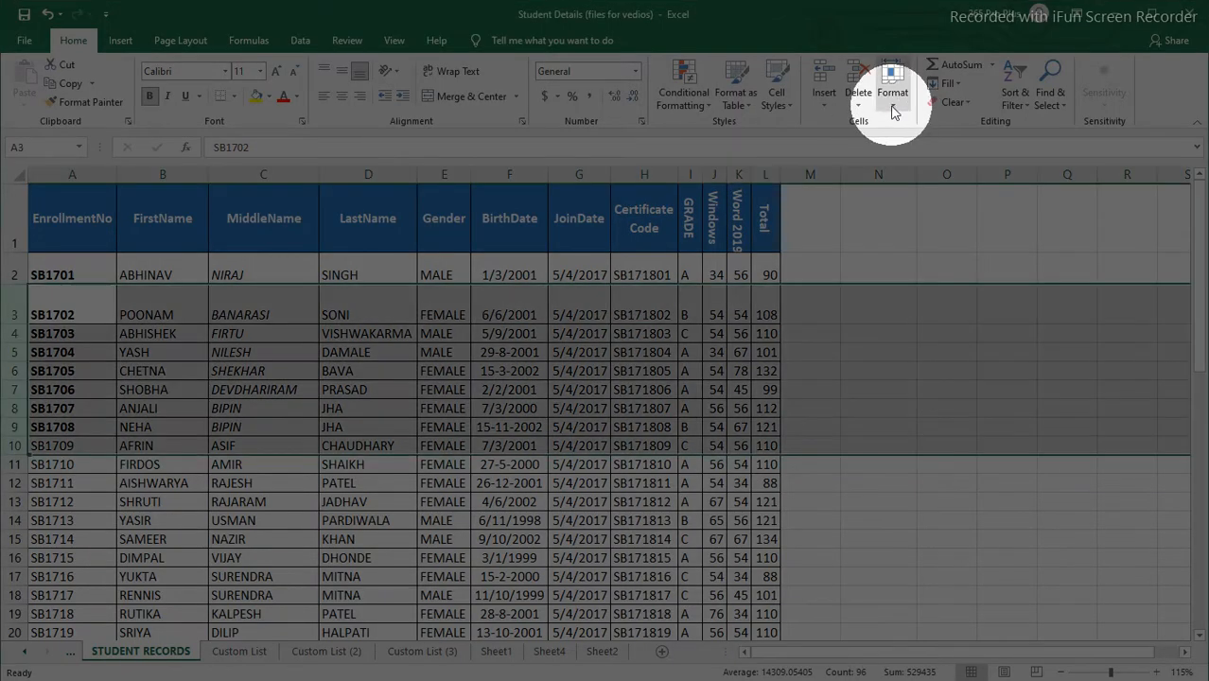
left_click(892, 111)
left_click(899, 140)
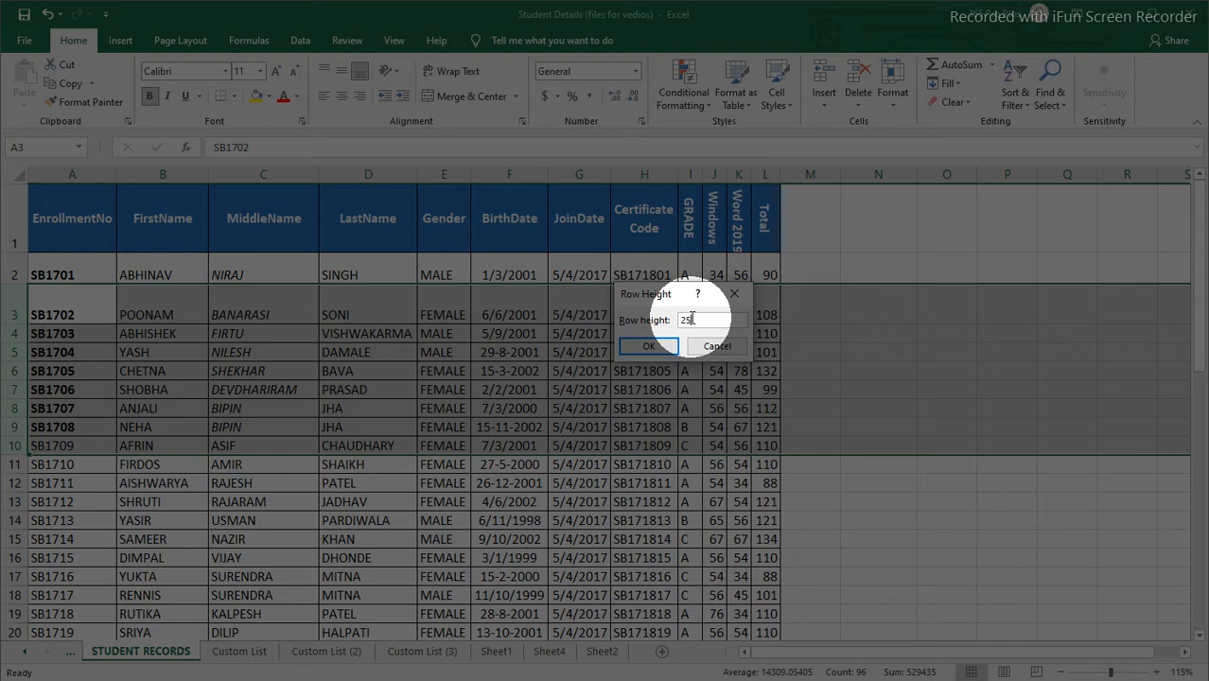
type("25")
left_click(649, 346)
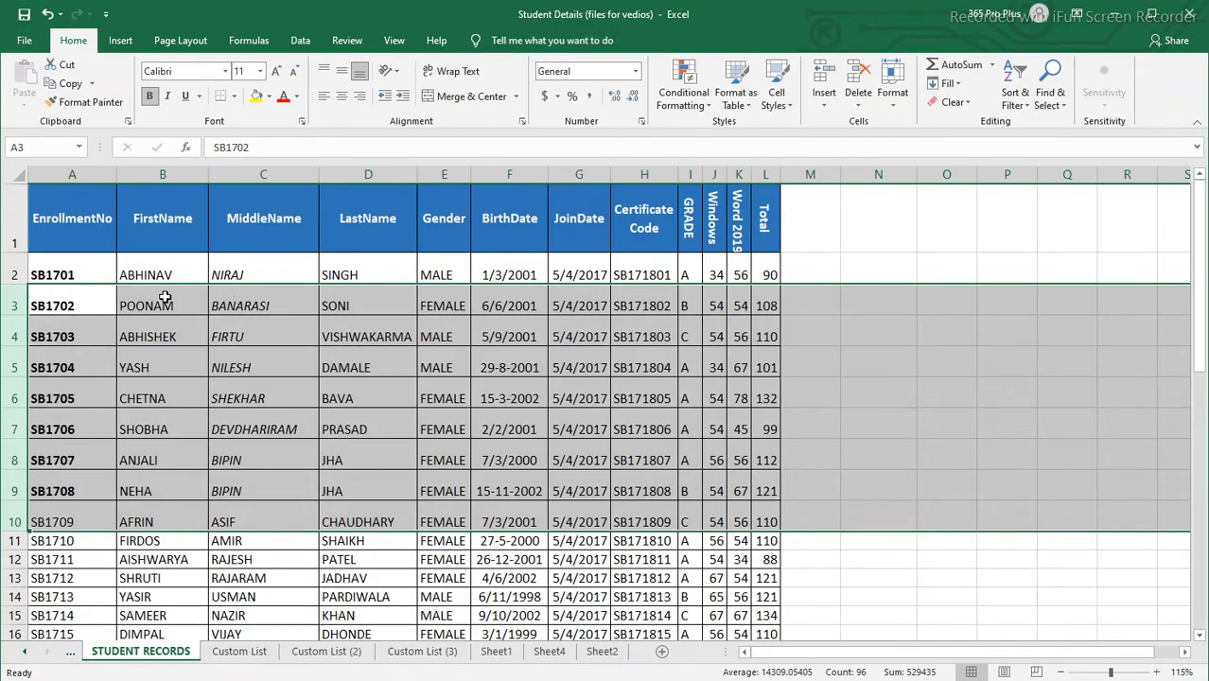
left_click(164, 298)
left_click(68, 275)
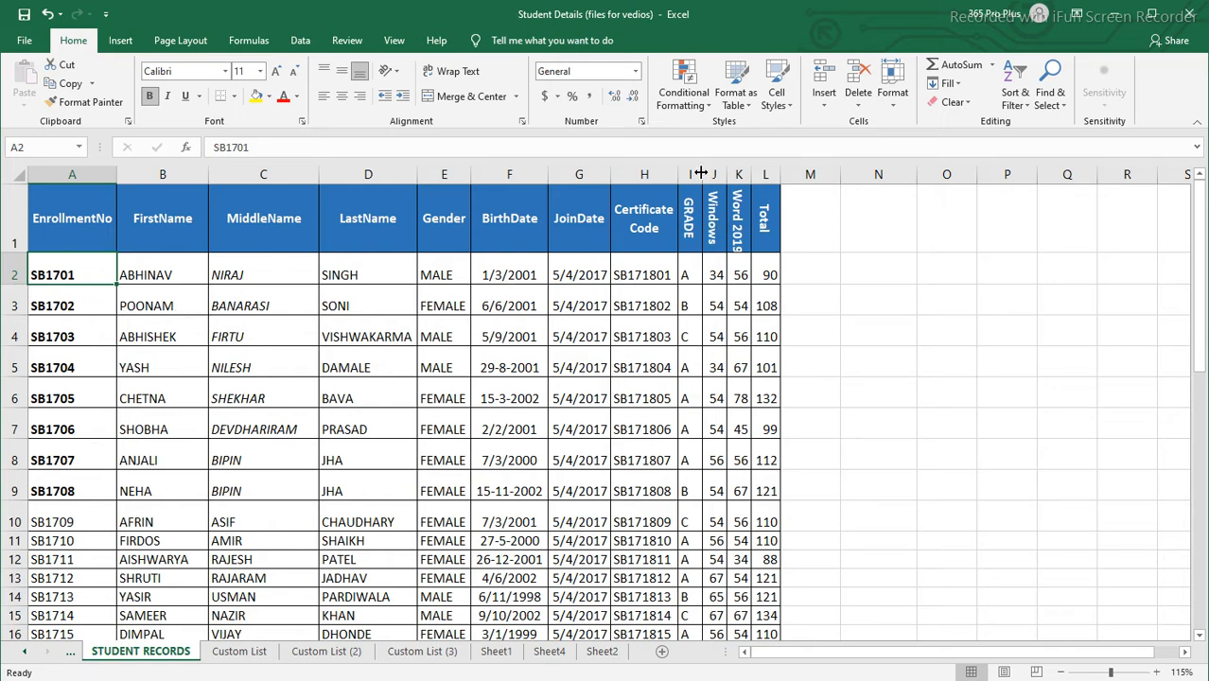
Select columns I to L, from GRADE to Total, and hide them.
left_click_drag(694, 175, 765, 174)
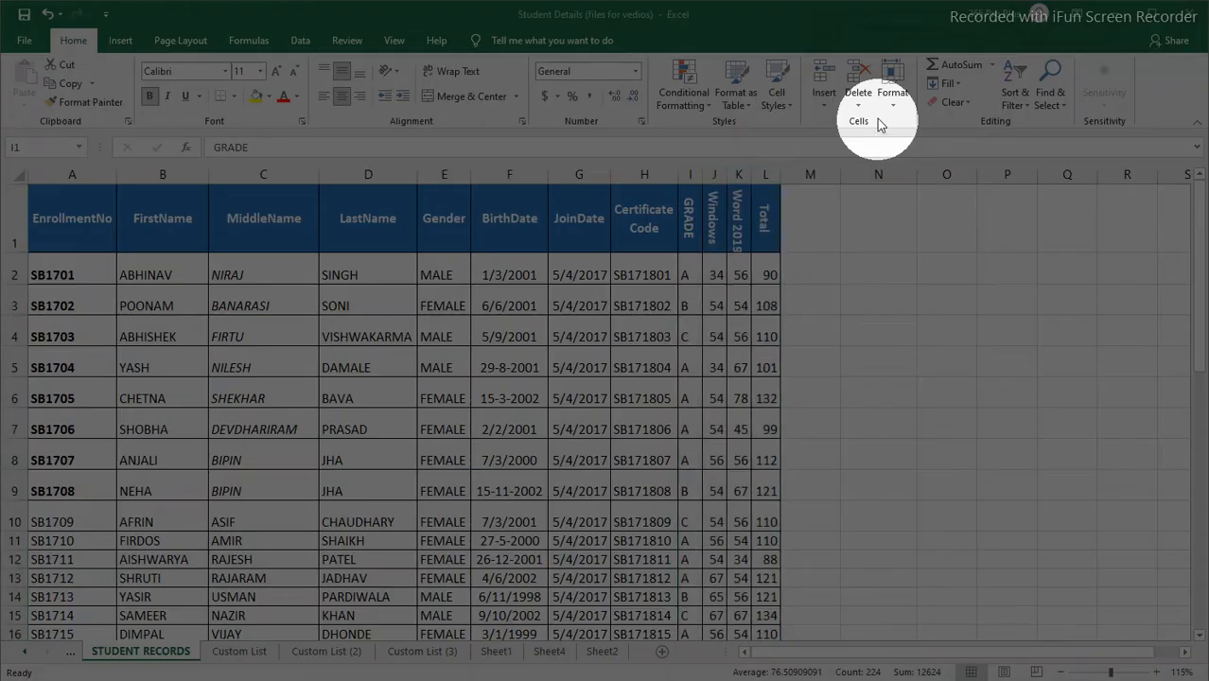
left_click(895, 111)
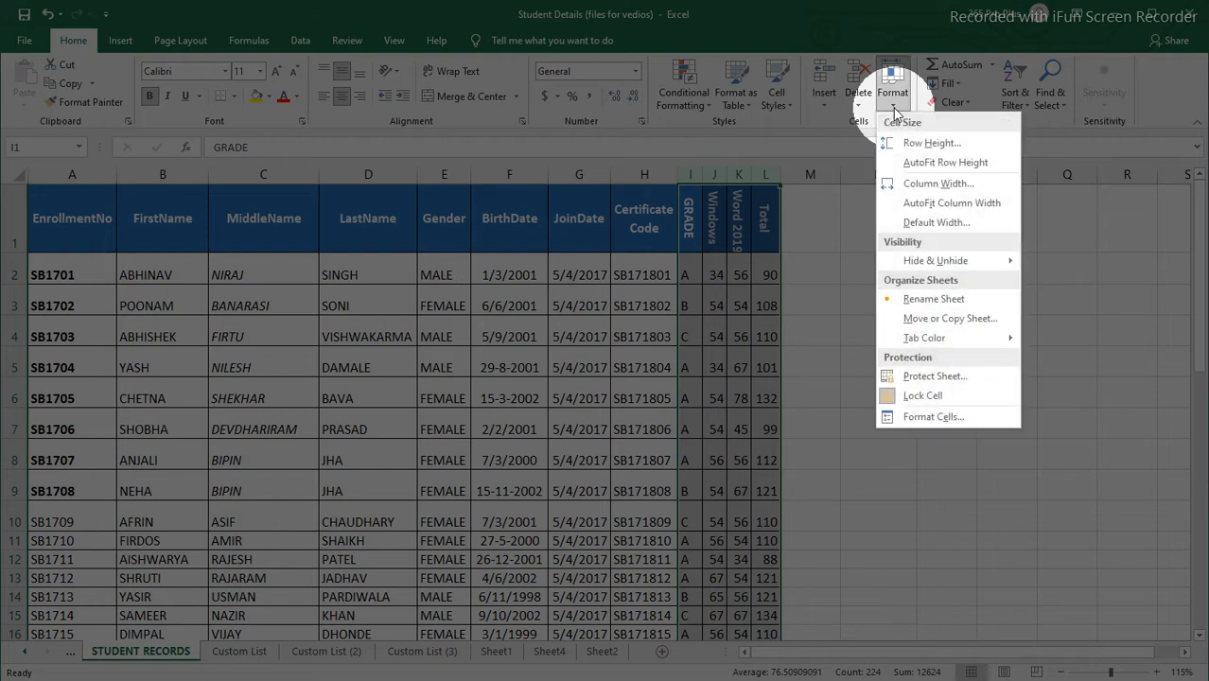
mouse_move(929, 265)
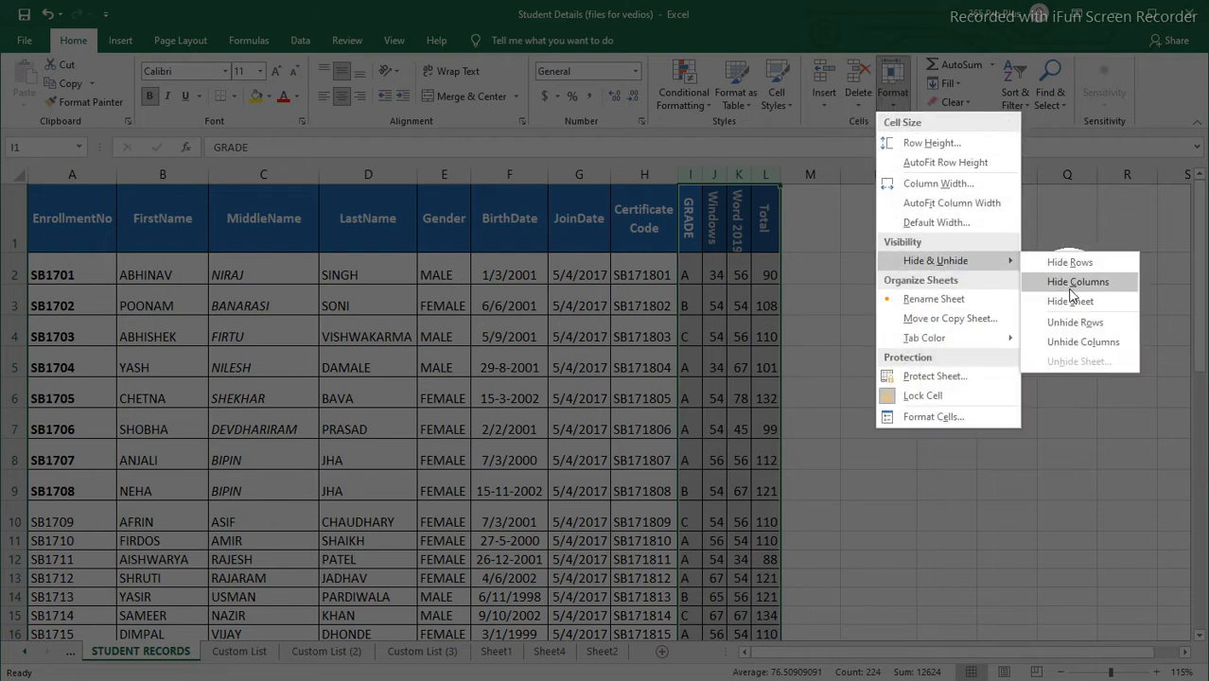
left_click(1077, 283)
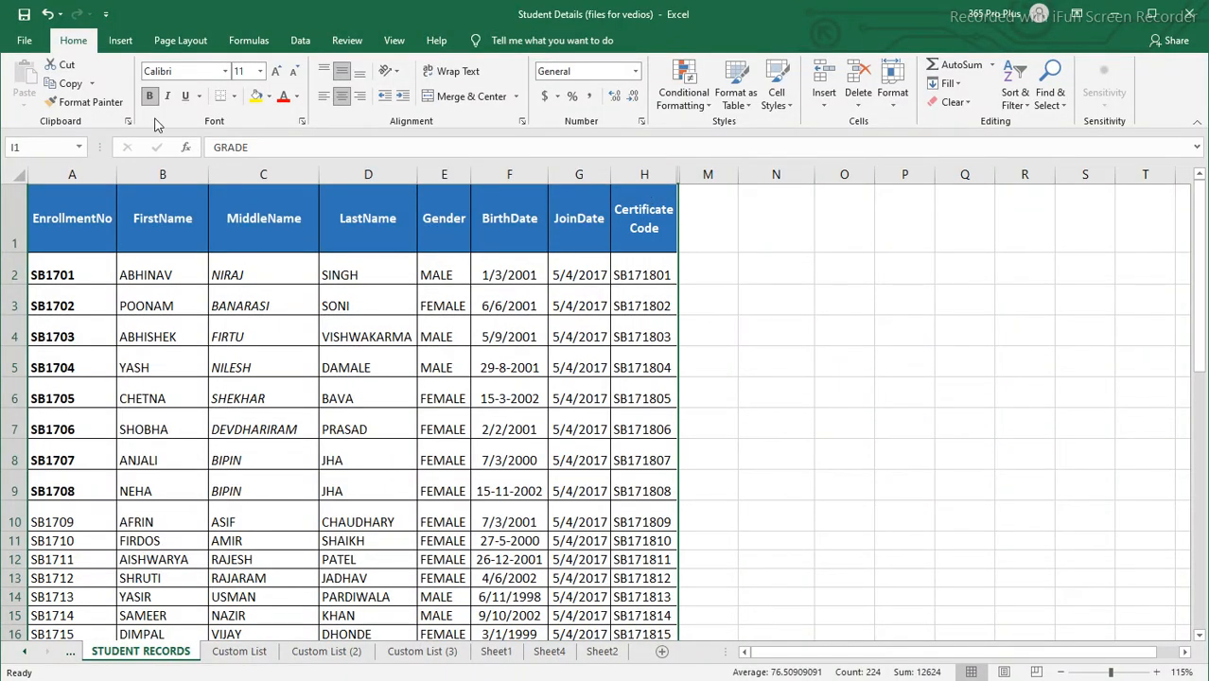
Check the STUDENT RECORDS sheet in the print preview and return to the worksheet.
left_click(24, 40)
left_click(48, 324)
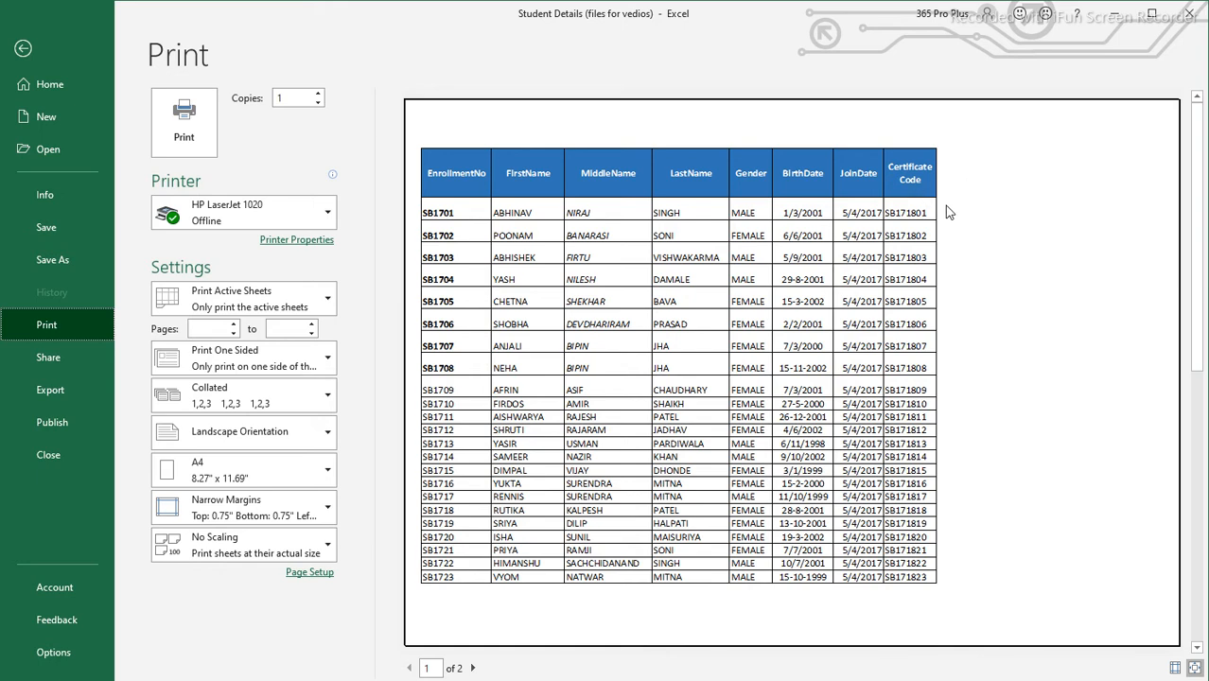
left_click(26, 56)
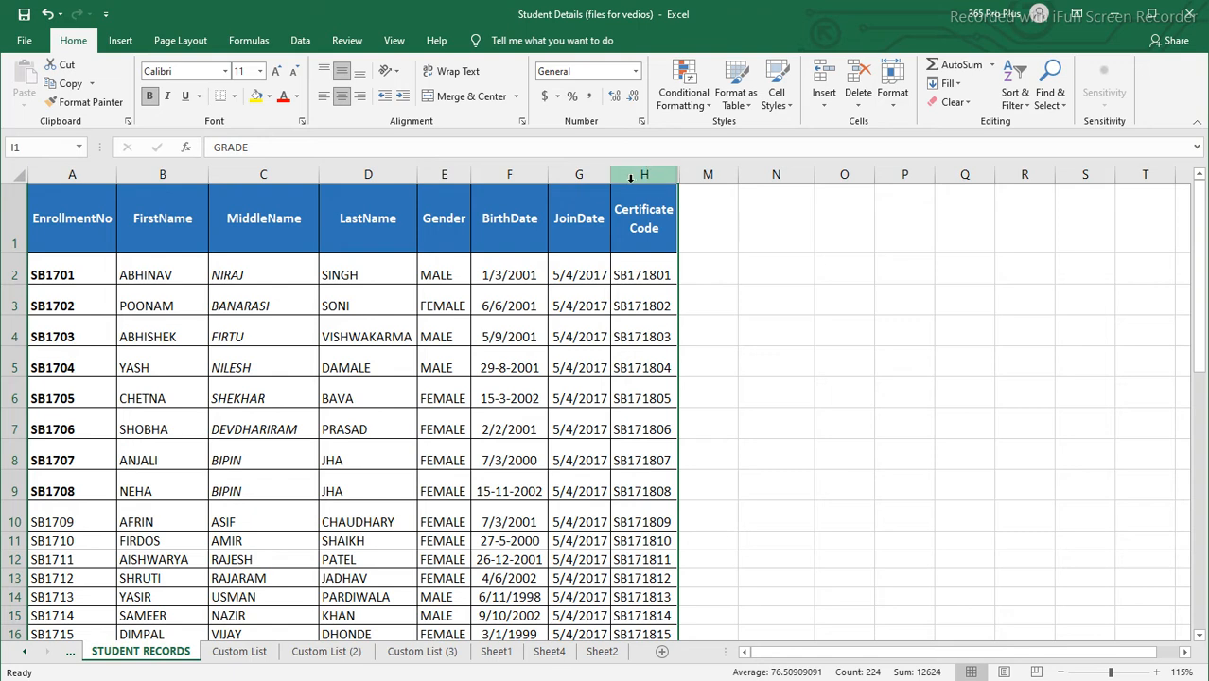
Select from the Certificate Code column H to column M and hide these columns.
left_click_drag(632, 175, 714, 177)
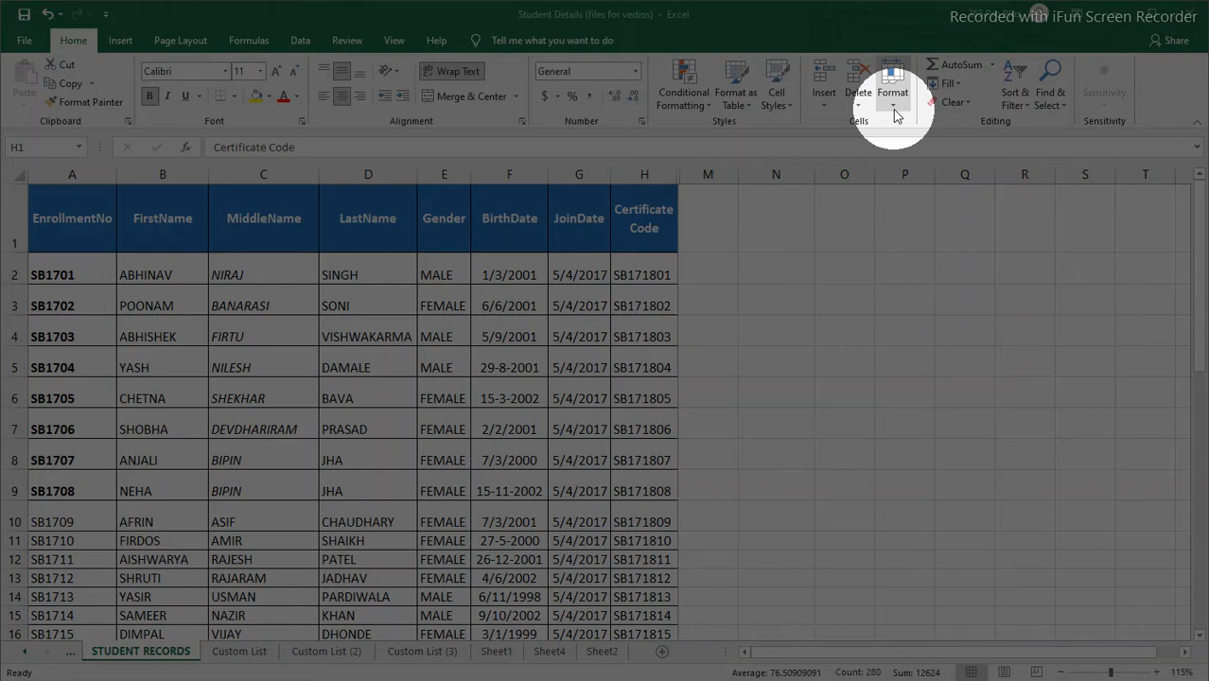
left_click(894, 104)
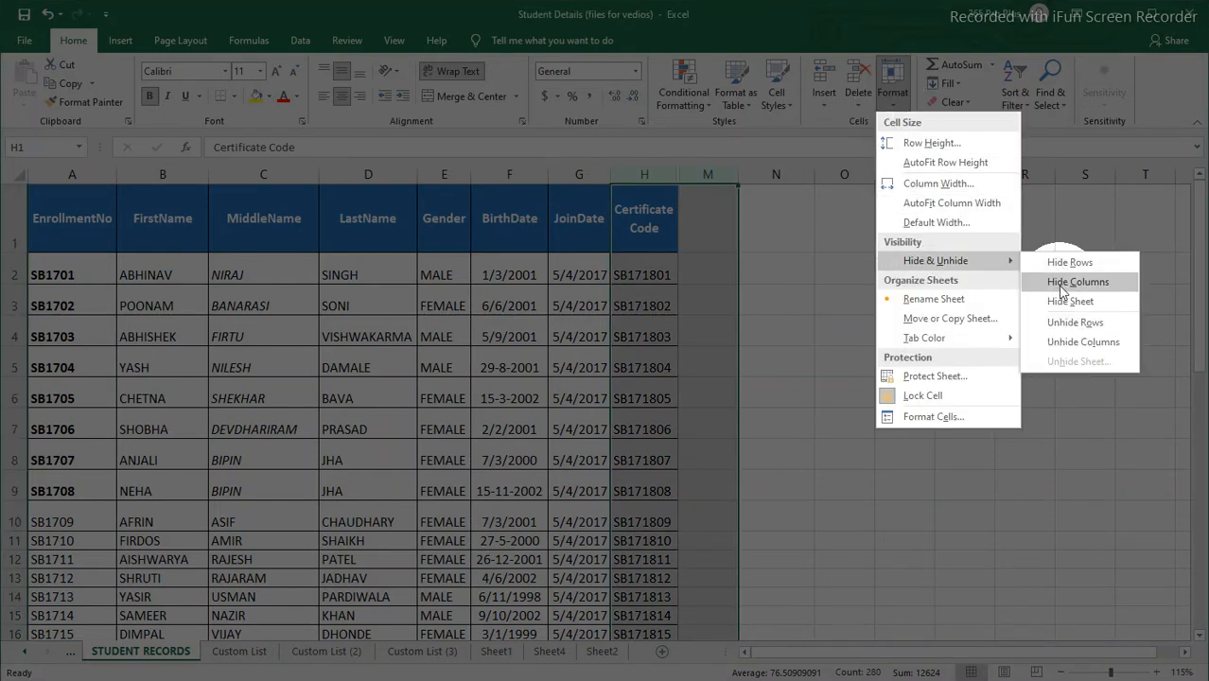
left_click(1061, 289)
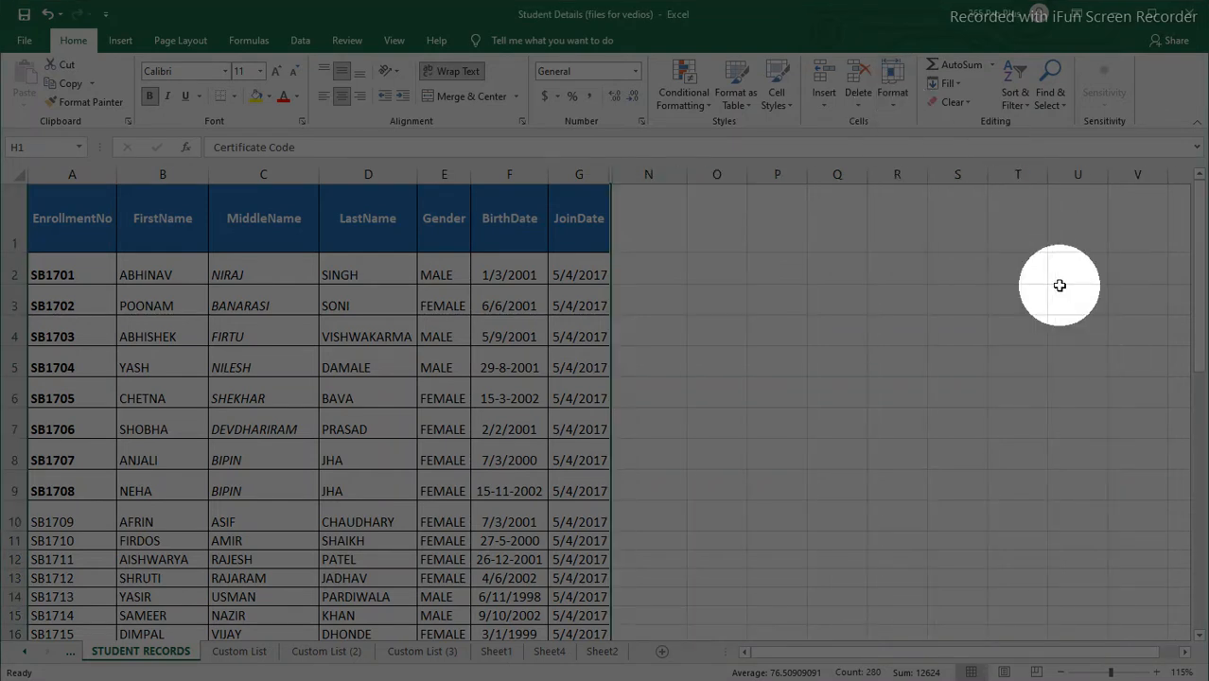
left_click(890, 112)
mouse_move(965, 260)
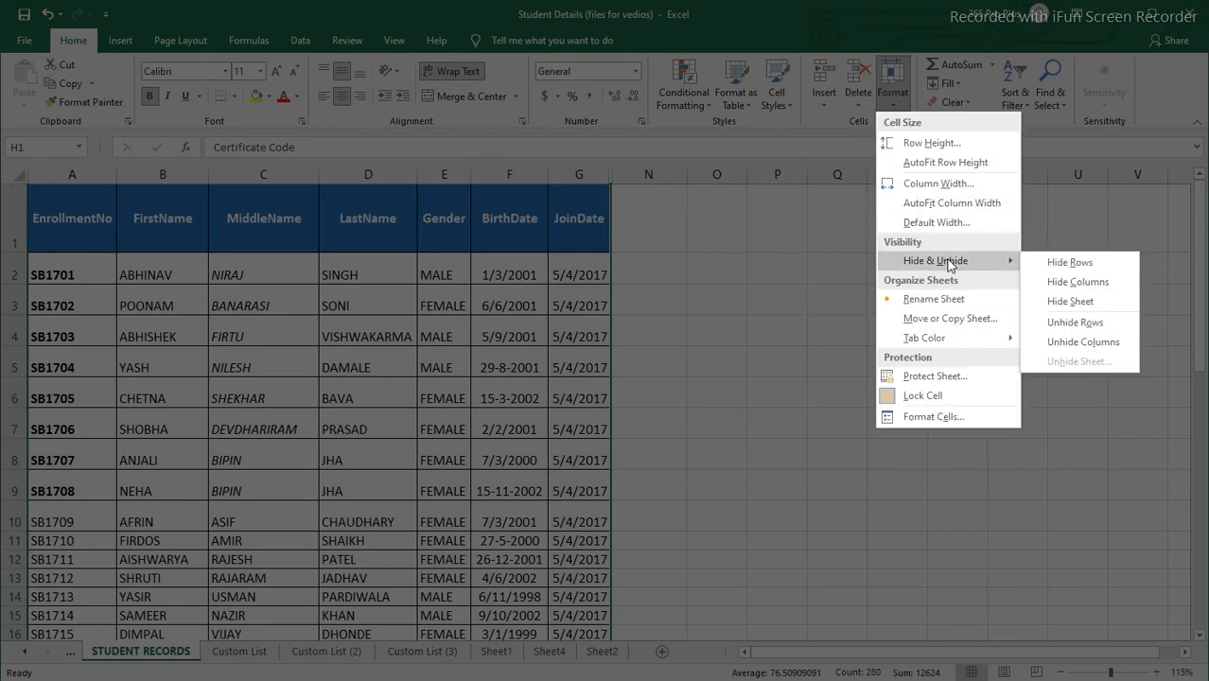
left_click(1044, 282)
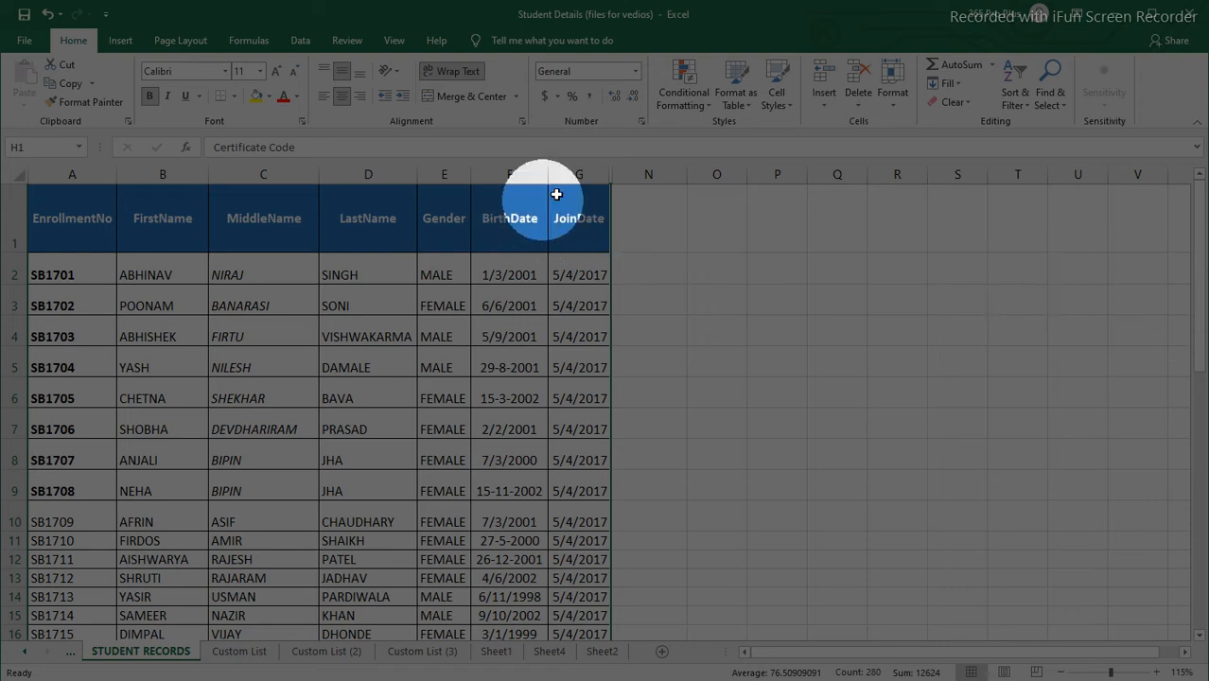
Select from the JoinDate column G to column N and hide these columns.
left_click_drag(559, 177, 653, 174)
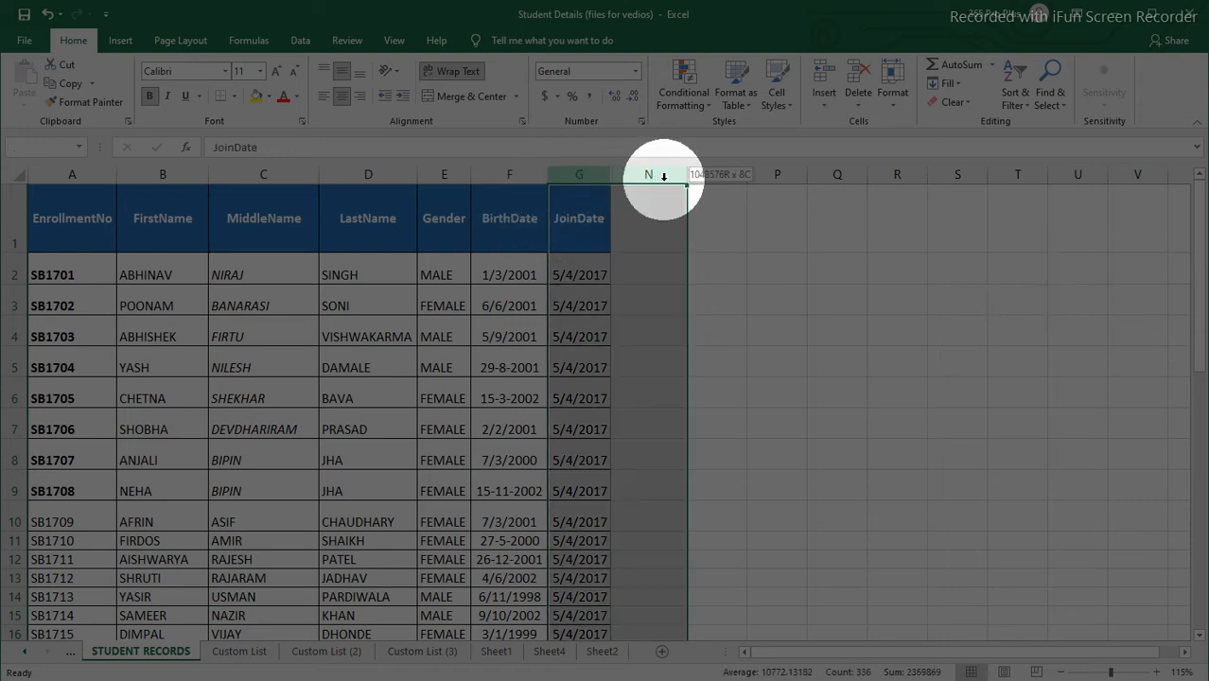
left_click(894, 108)
mouse_move(941, 261)
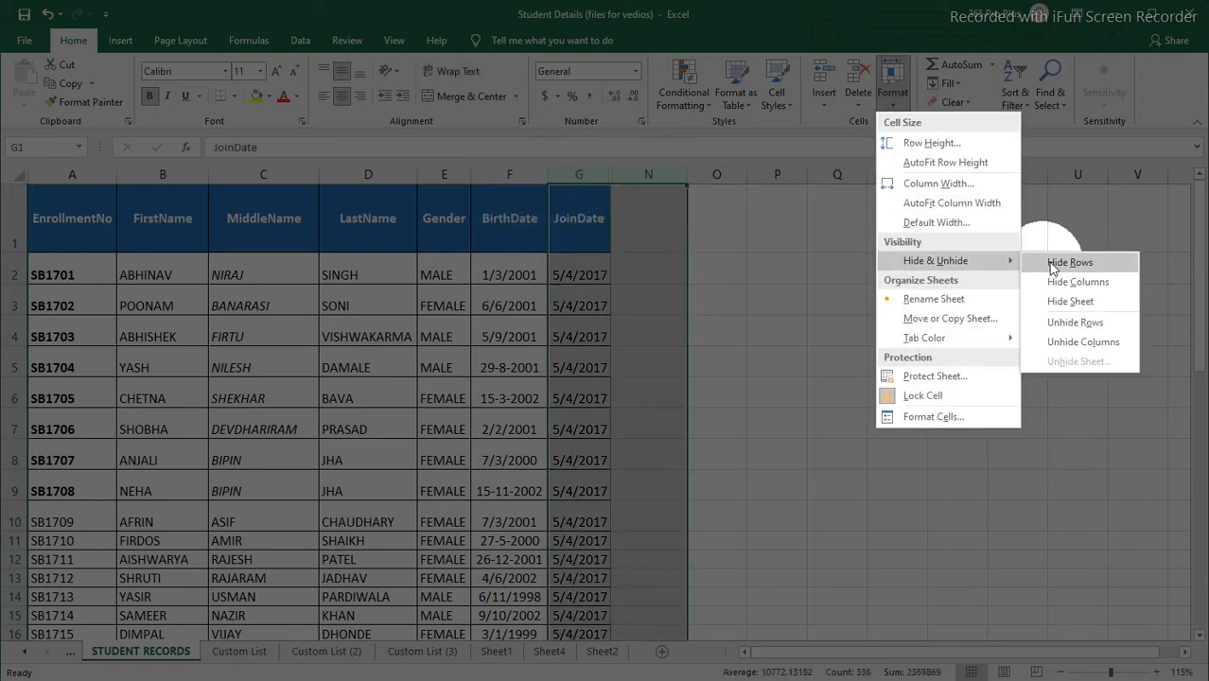
left_click(1058, 286)
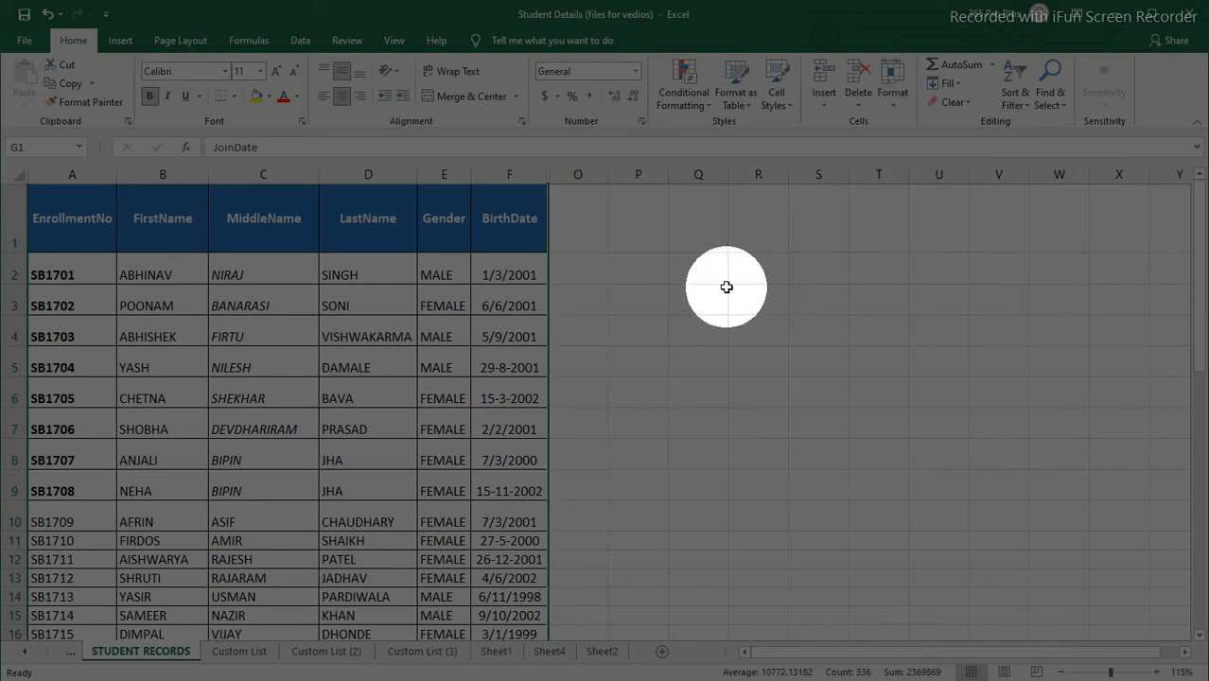
Select columns E to P, unhide the hidden columns between them, and switch to Sheet1.
left_click_drag(441, 174, 638, 176)
left_click(891, 106)
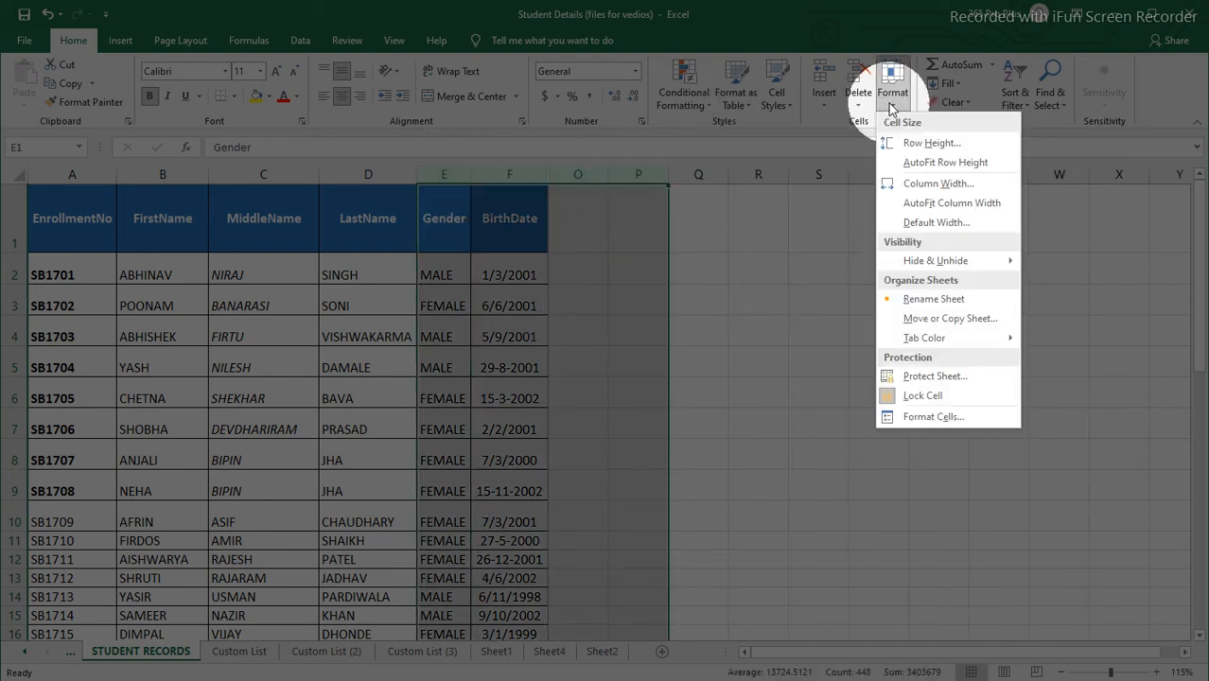
mouse_move(936, 258)
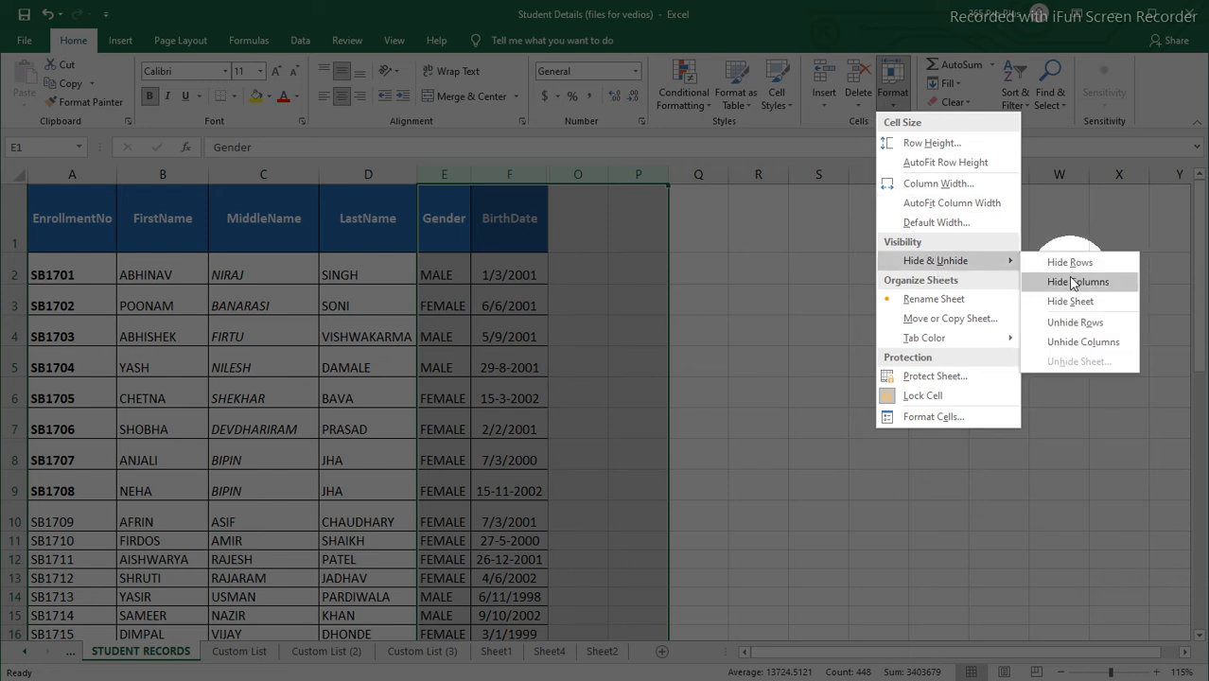
left_click(1075, 343)
left_click(716, 222)
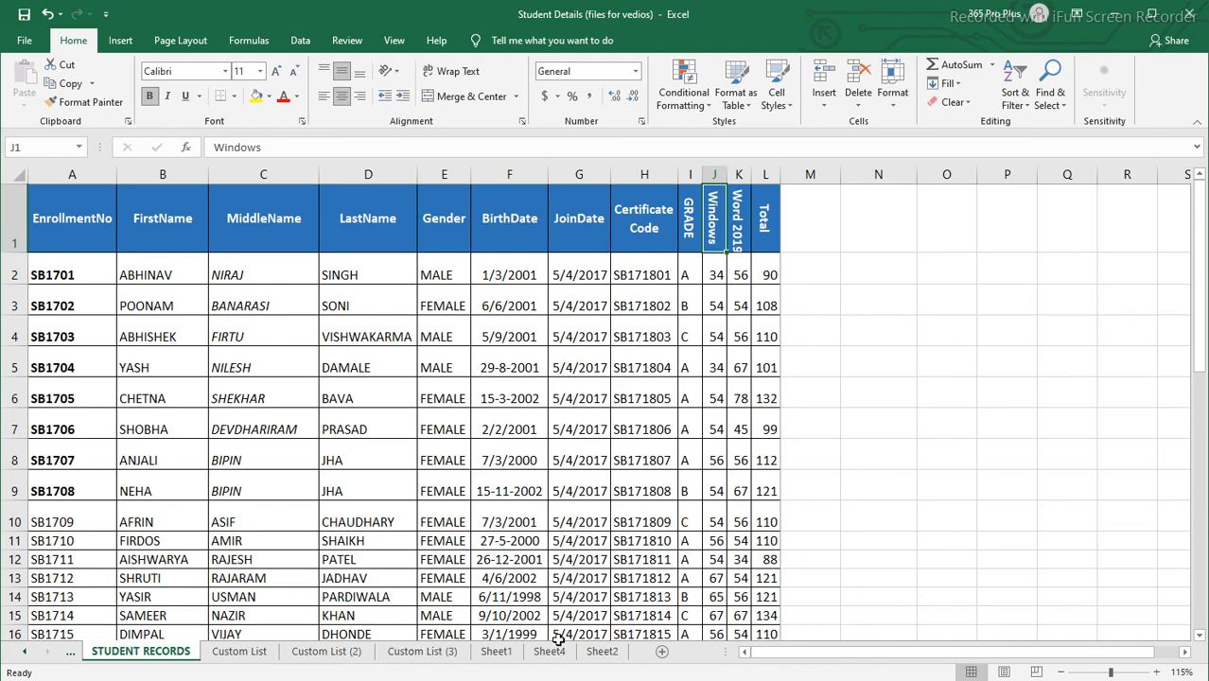
left_click(499, 653)
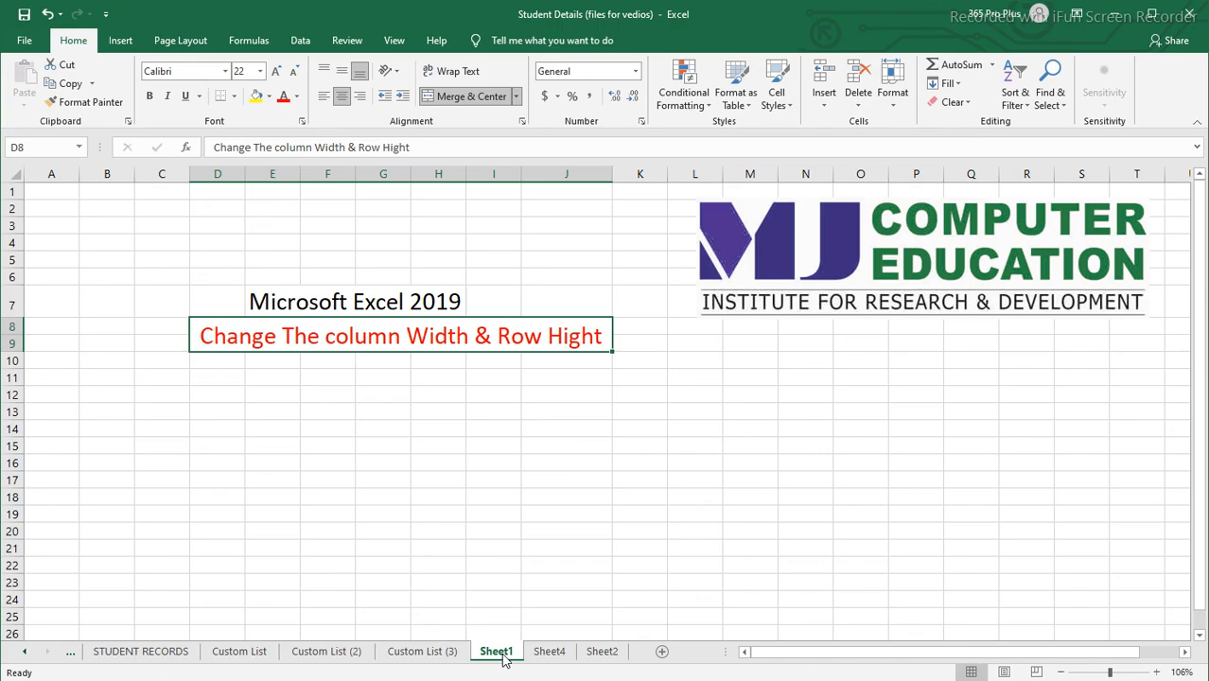